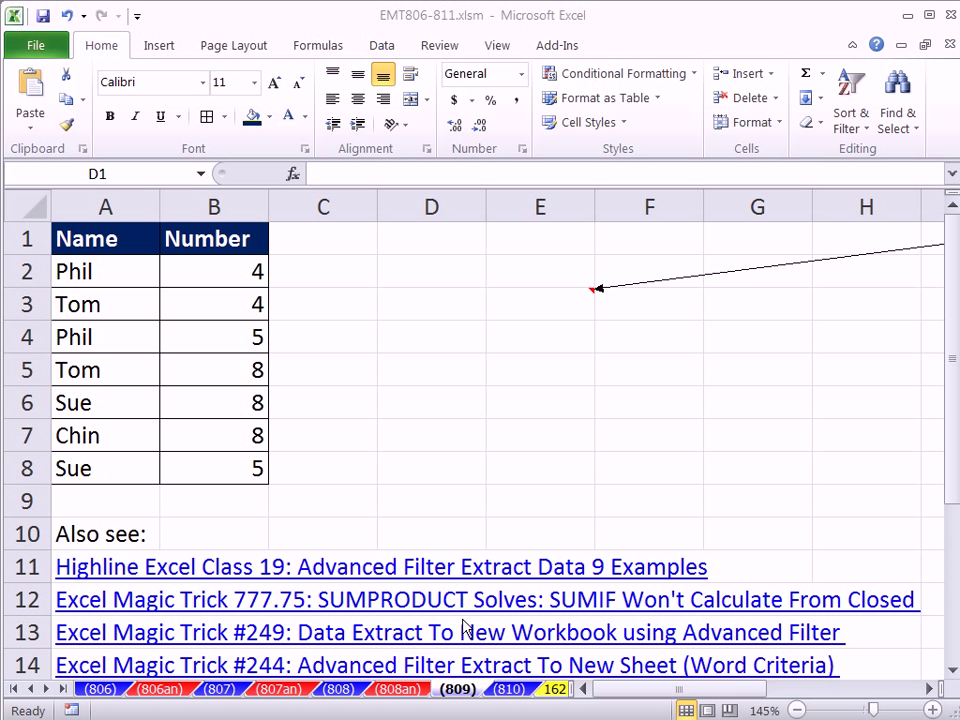
Examine the Name and Number records in A1:B8 on sheet (809), including the two numbers belonging to the first name
{"action": "left_click", "coordinate": [405, 18]}
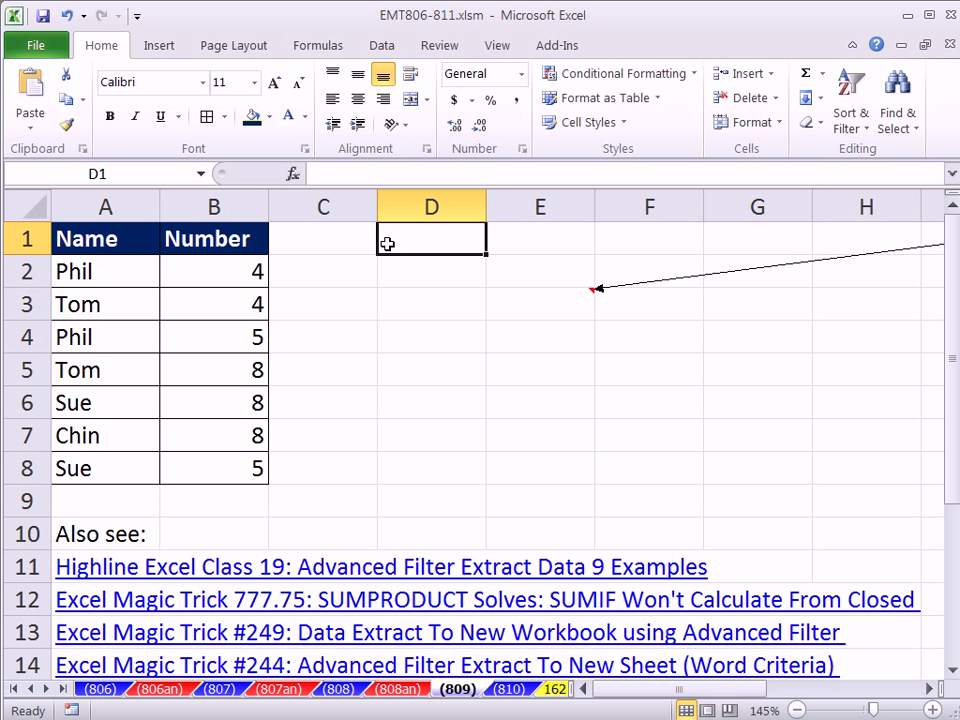
{"action": "left_click_drag", "start_coordinate": [103, 243], "coordinate": [201, 468]}
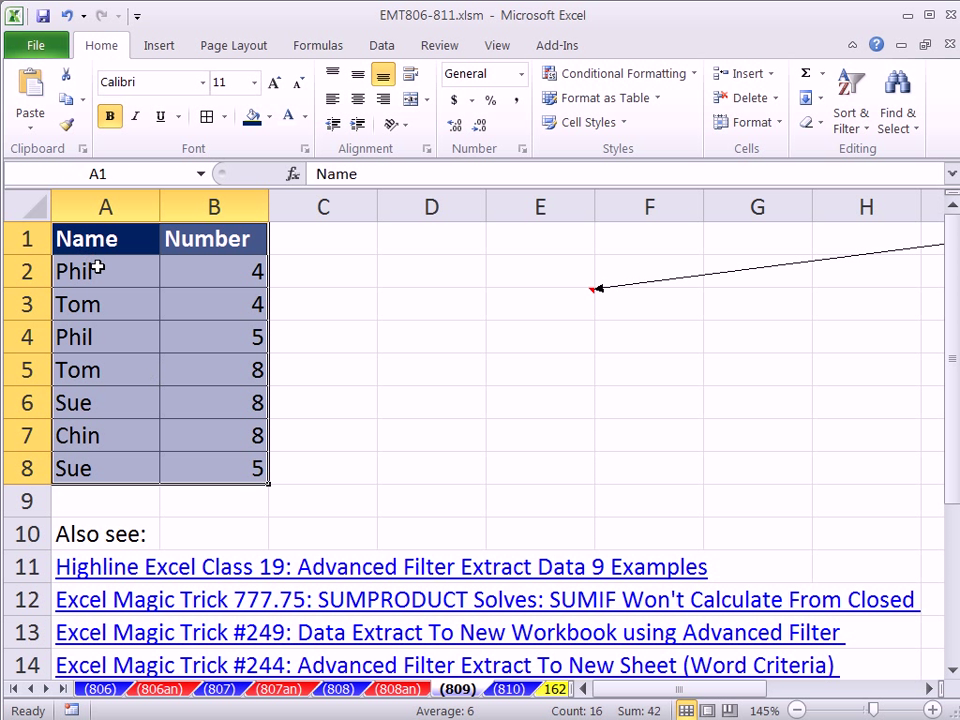
{"action": "left_click_drag", "start_coordinate": [94, 268], "coordinate": [107, 463]}
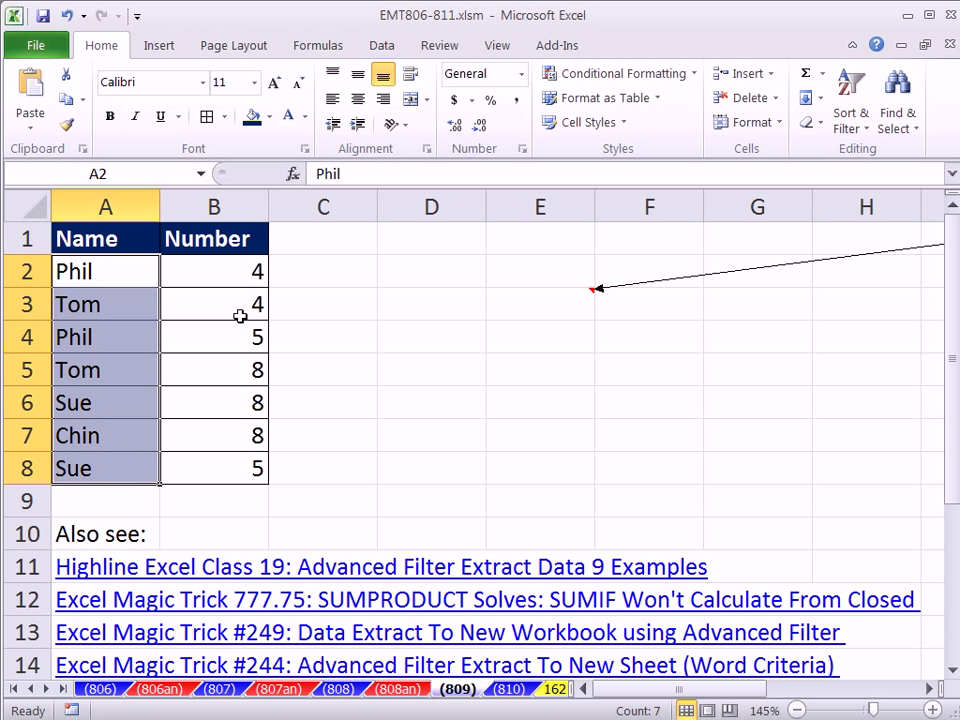
{"action": "left_click_drag", "start_coordinate": [225, 270], "coordinate": [210, 473]}
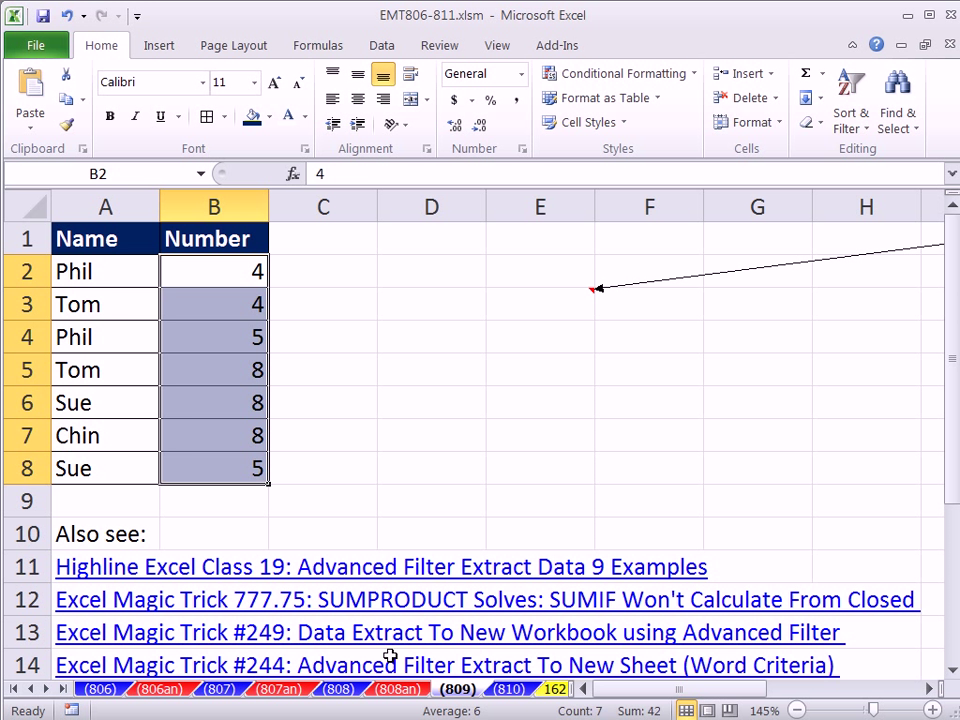
{"action": "left_click_drag", "start_coordinate": [107, 275], "coordinate": [103, 468]}
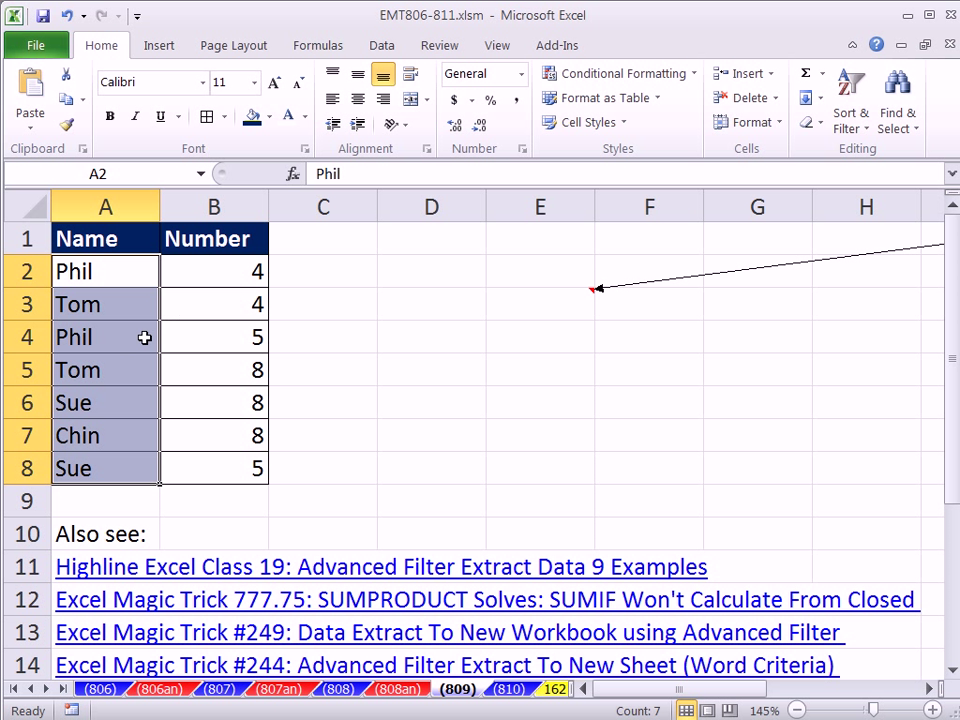
{"action": "left_click", "coordinate": [197, 270]}
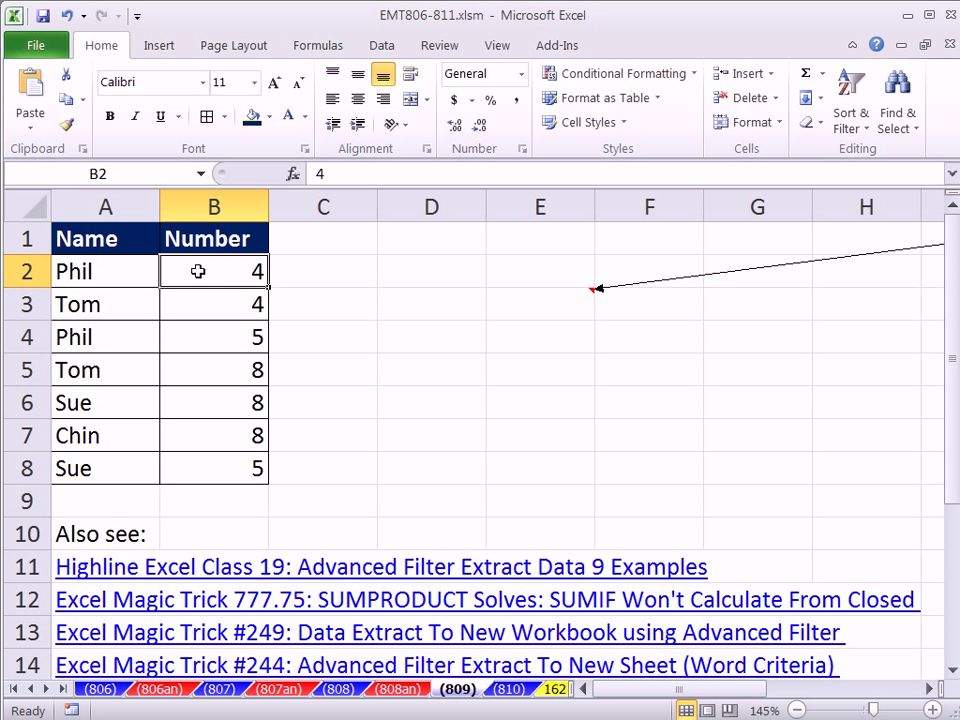
{"action": "left_click", "coordinate": [208, 338], "text": "ctrl"}
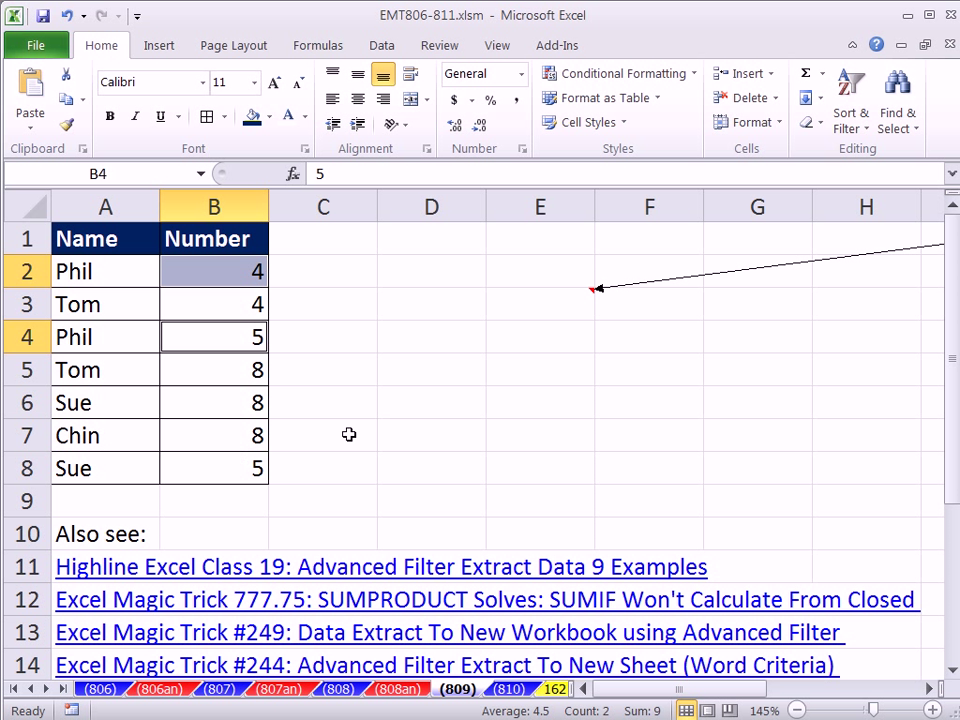
Look at DestinationWorkbook.xlsm and the 806- folder holding both workbooks, and return to EMT806-811.xlsm
{"action": "key", "text": "alt+Tab"}
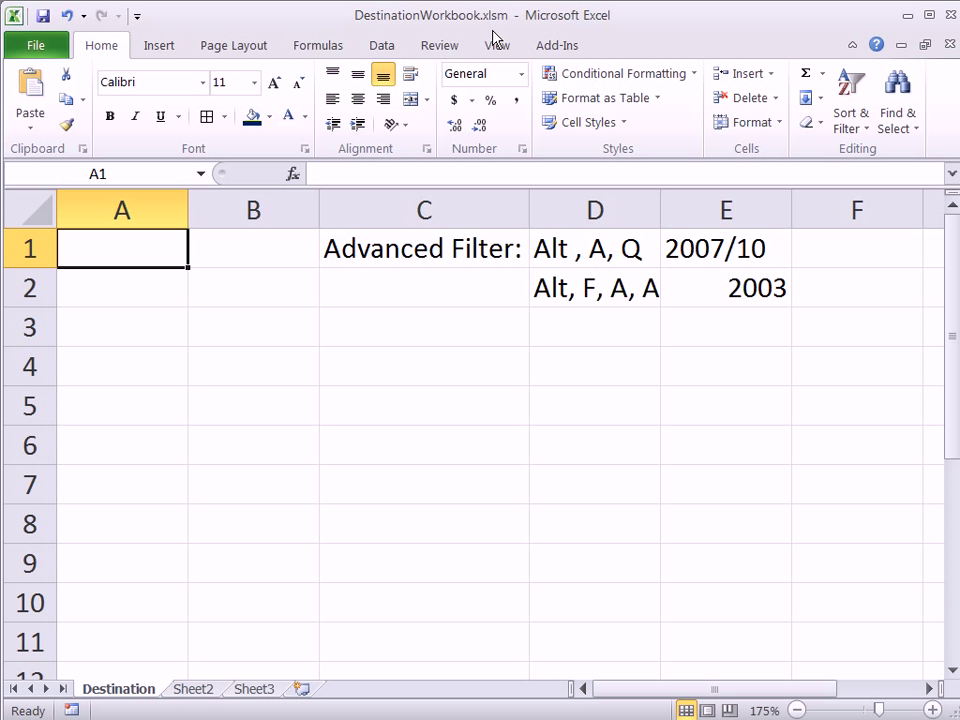
{"action": "key", "text": "alt+Tab"}
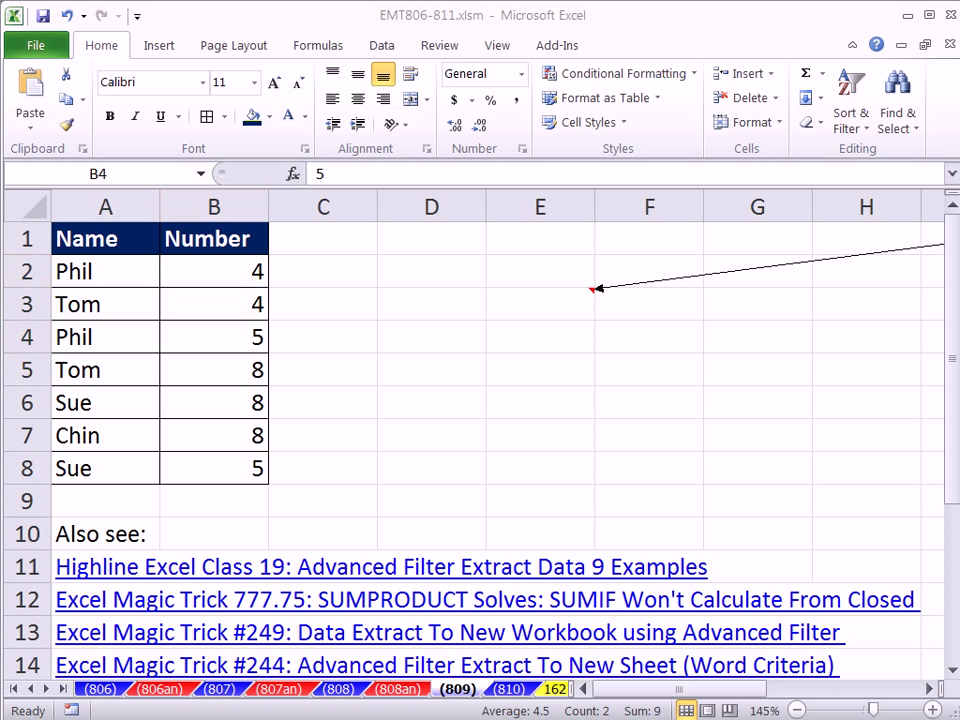
{"action": "key", "text": "alt+Tab"}
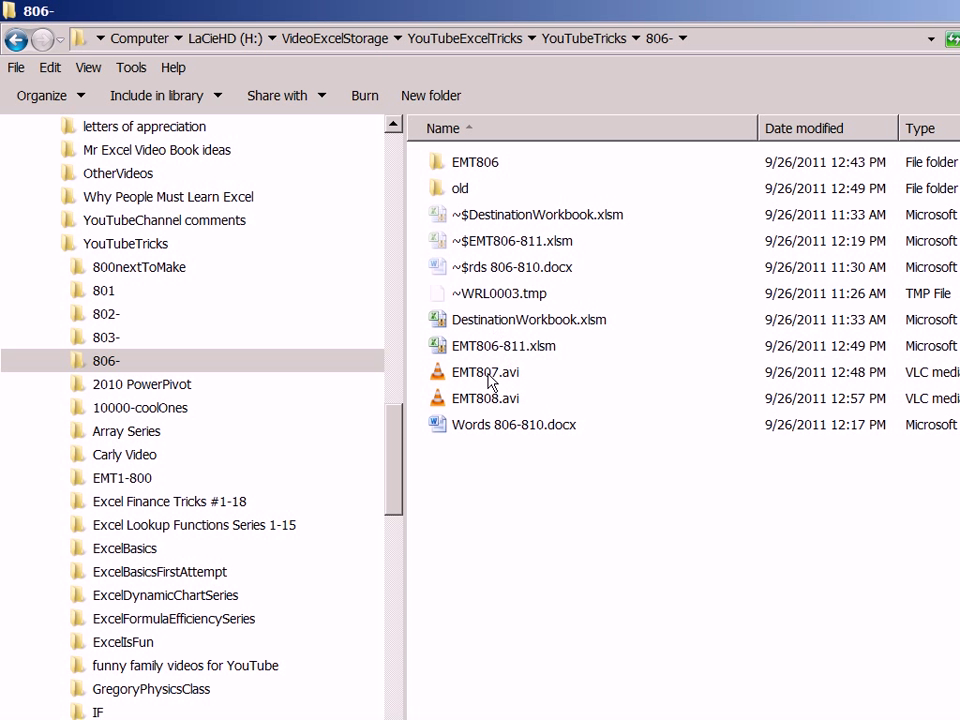
{"action": "key", "text": "alt+Tab"}
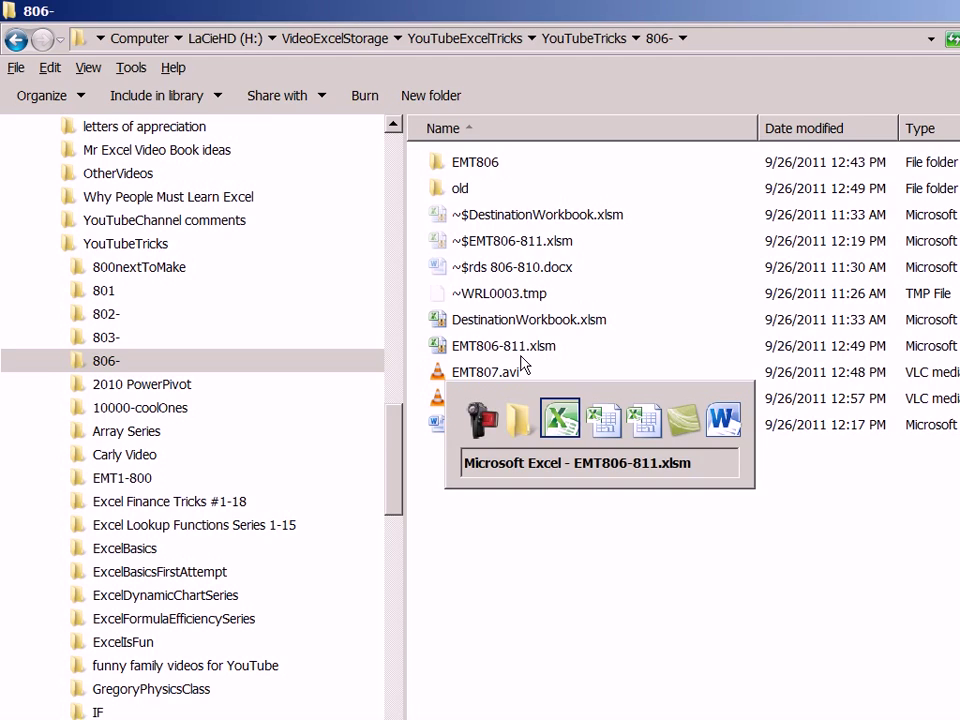
{"action": "left_click", "coordinate": [368, 396]}
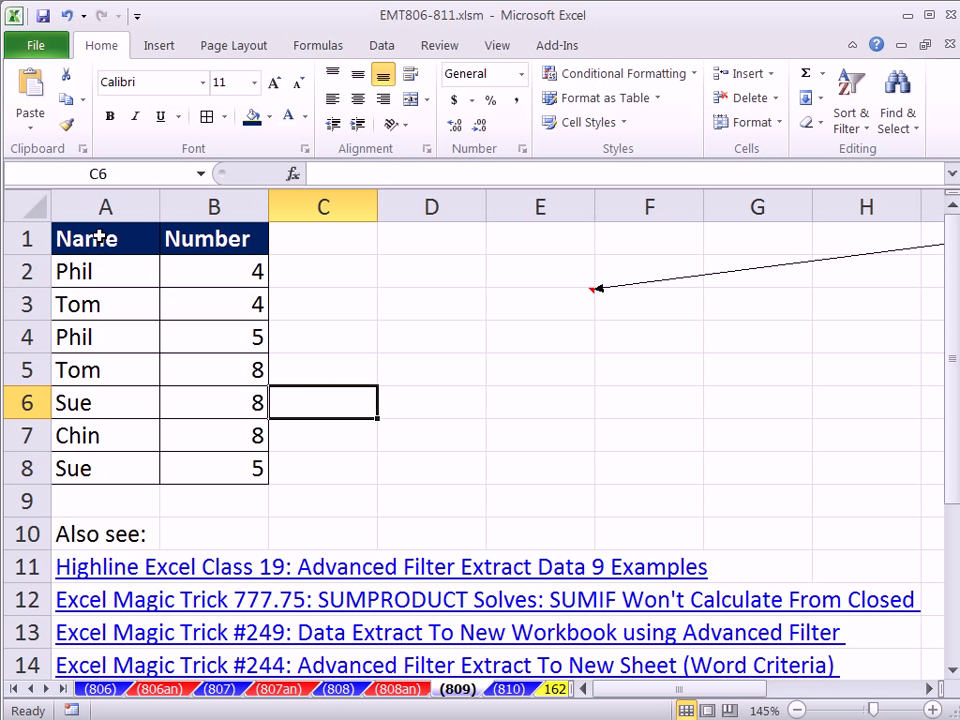
Review the source Name column A1:A8 and compare it with the Destination sheet of DestinationWorkbook.xlsm
{"action": "left_click_drag", "start_coordinate": [100, 237], "coordinate": [110, 472]}
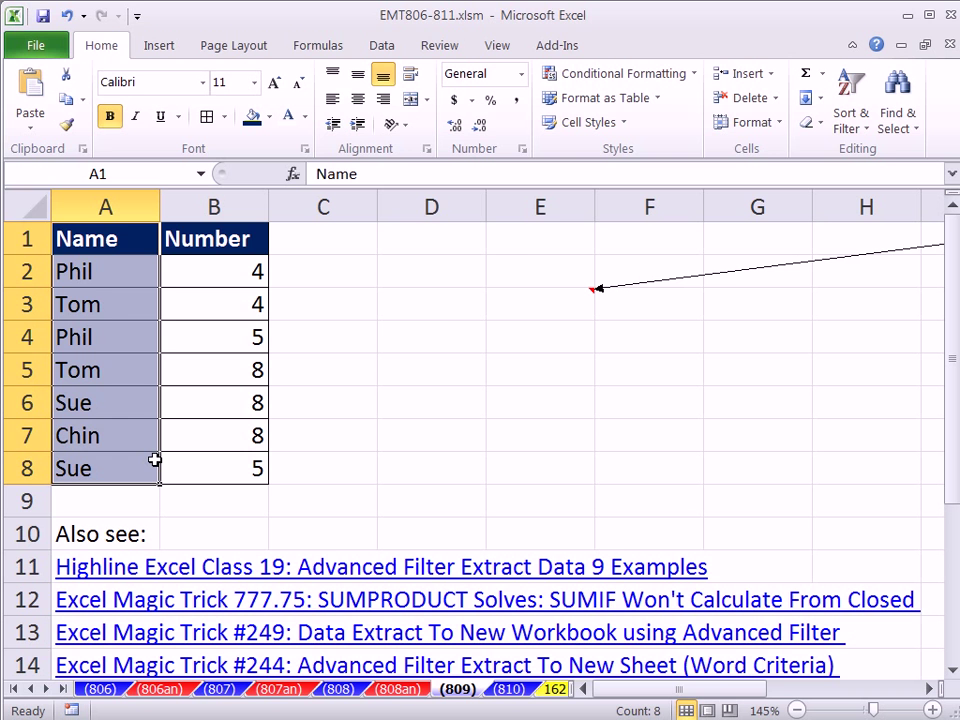
{"action": "key", "text": "alt+Tab"}
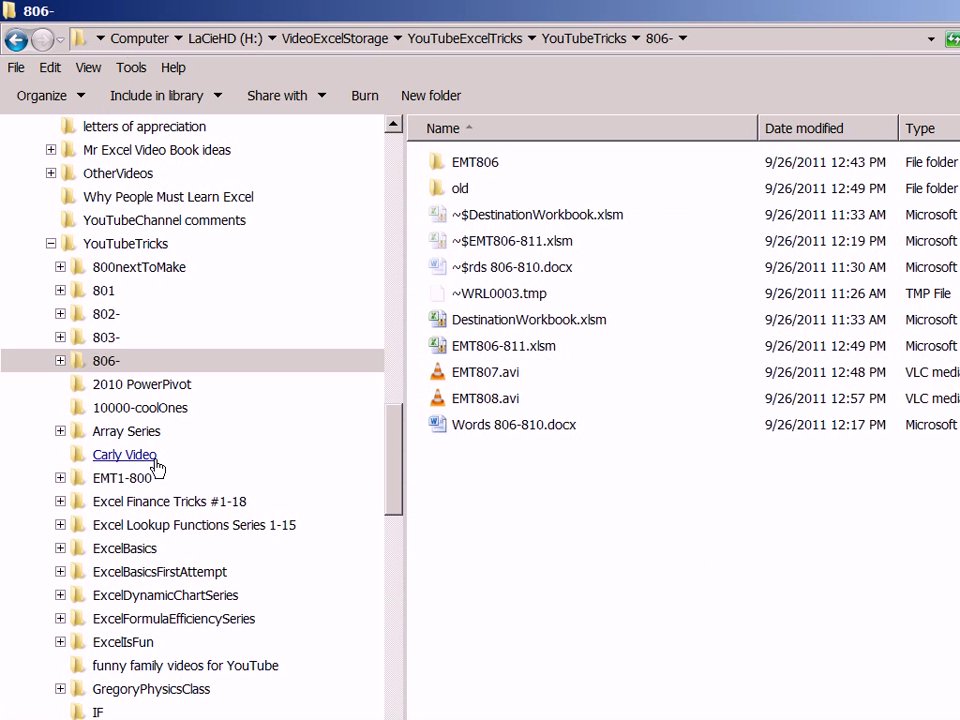
{"action": "key", "text": "alt+Tab"}
{"action": "key", "text": "alt+Tab"}
{"action": "key", "text": "alt+Tab"}
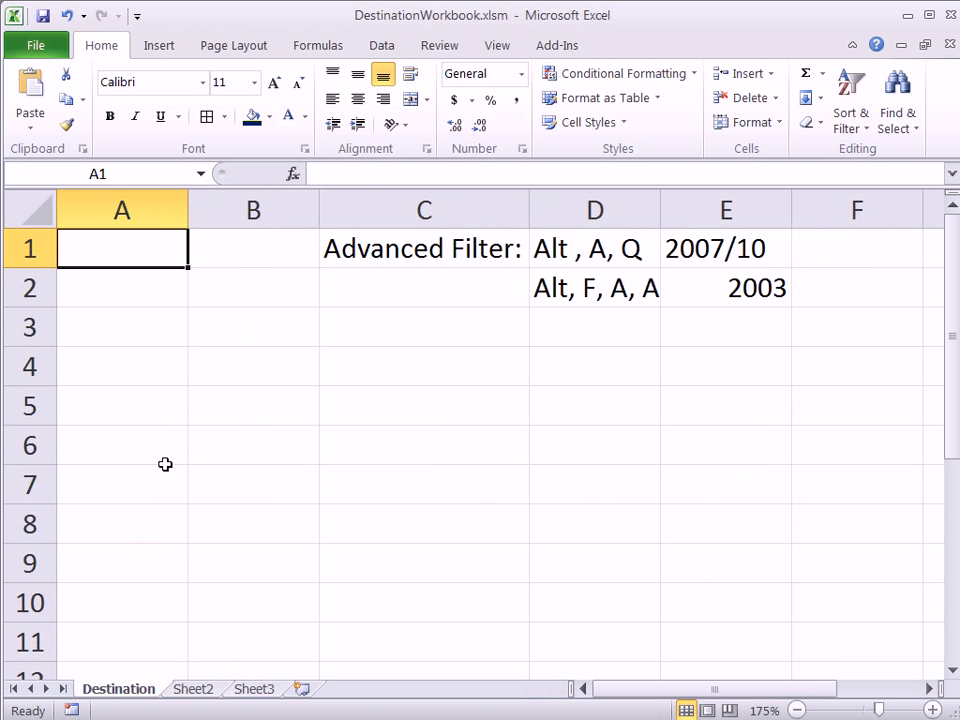
{"action": "key", "text": "alt+Tab"}
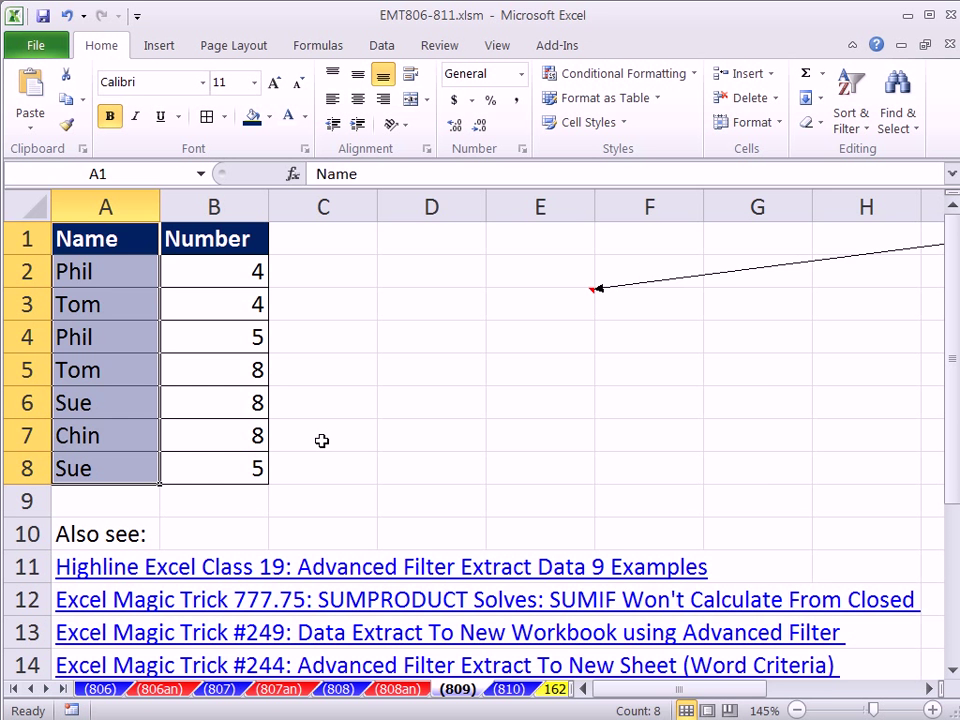
{"action": "key", "text": "alt+Tab"}
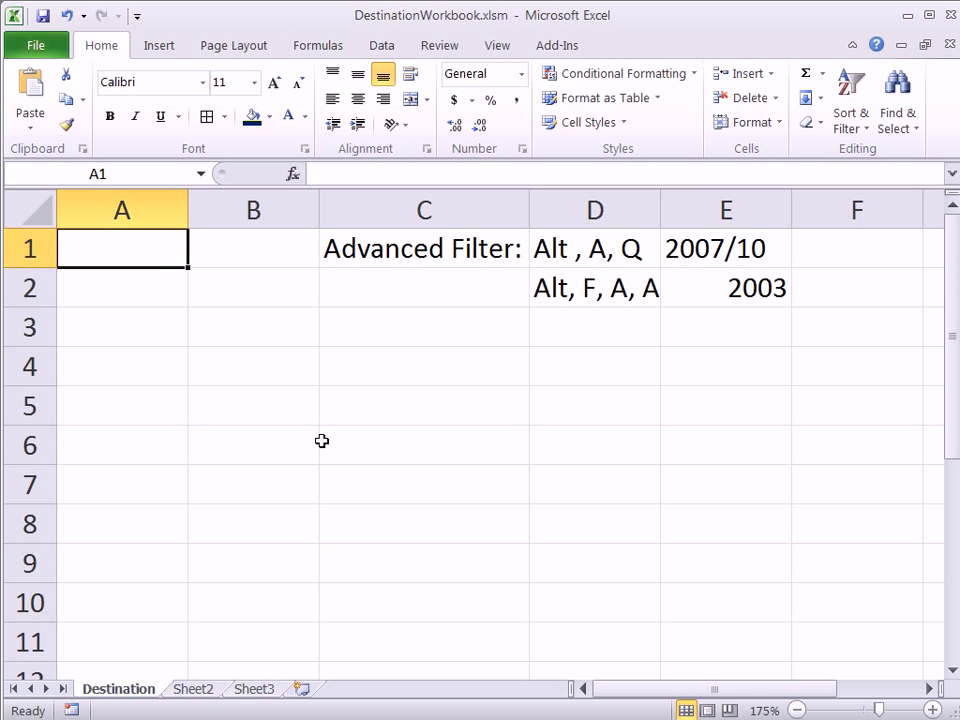
{"action": "key", "text": "alt+Tab"}
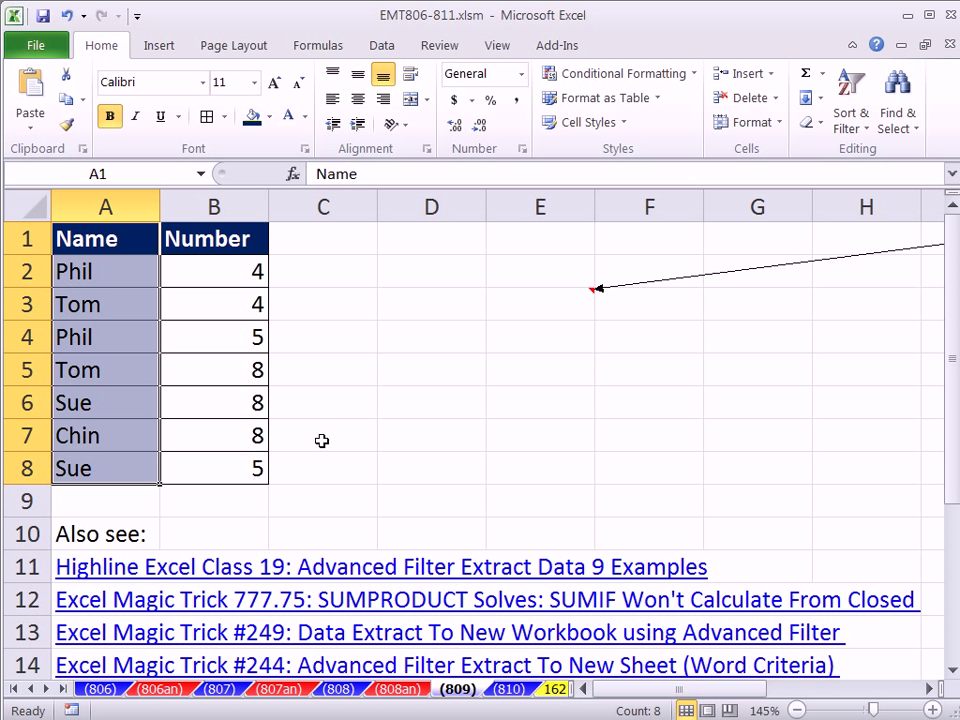
{"action": "key", "text": "alt+Tab"}
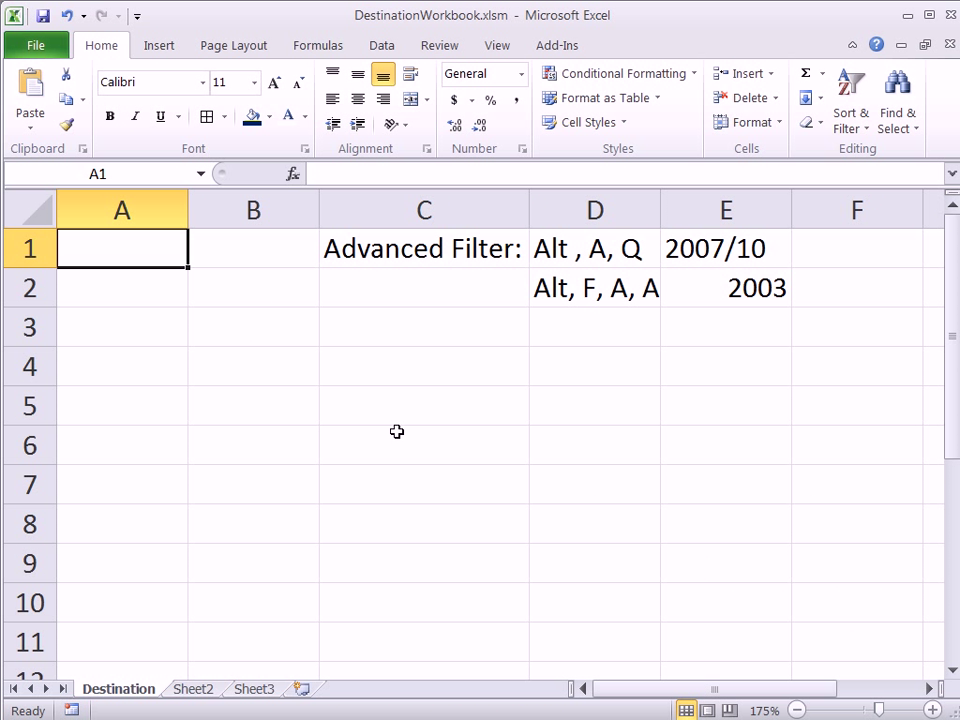
Locate the Advanced Filter command and read its shortcut note for Excel 2007/10 on the Destination sheet
{"action": "left_click", "coordinate": [497, 371]}
{"action": "left_click", "coordinate": [396, 48]}
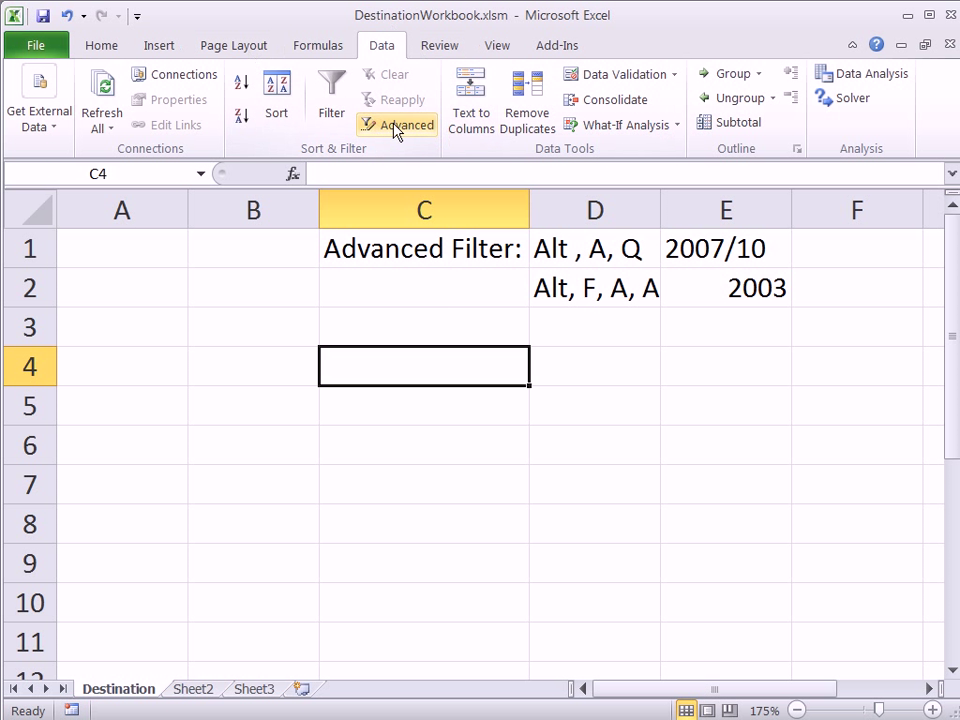
{"action": "left_click", "coordinate": [585, 405]}
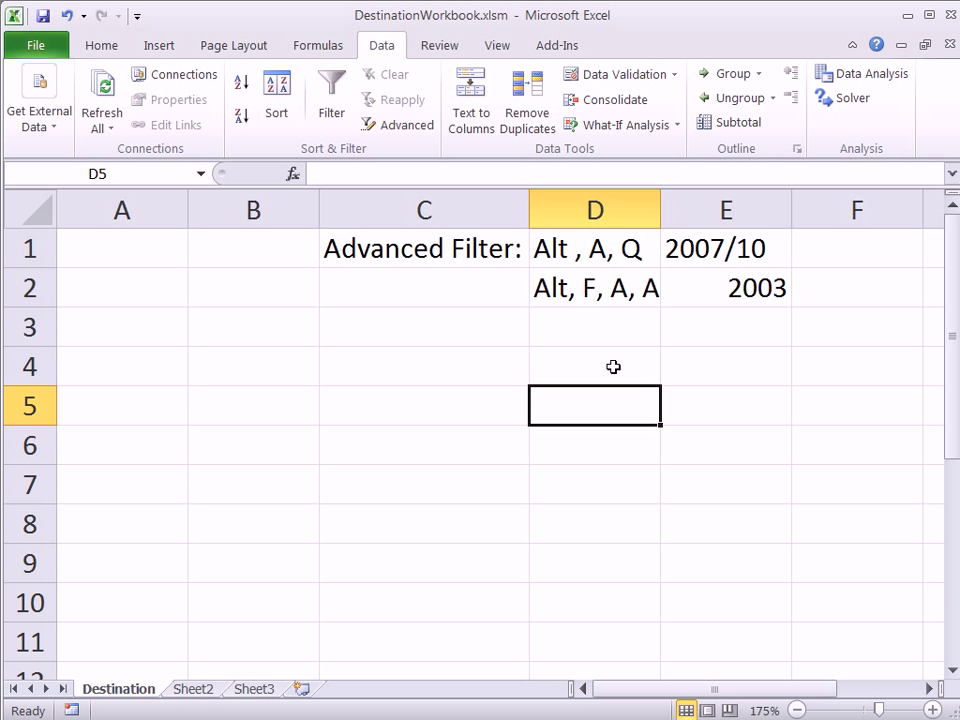
{"action": "left_click", "coordinate": [733, 255]}
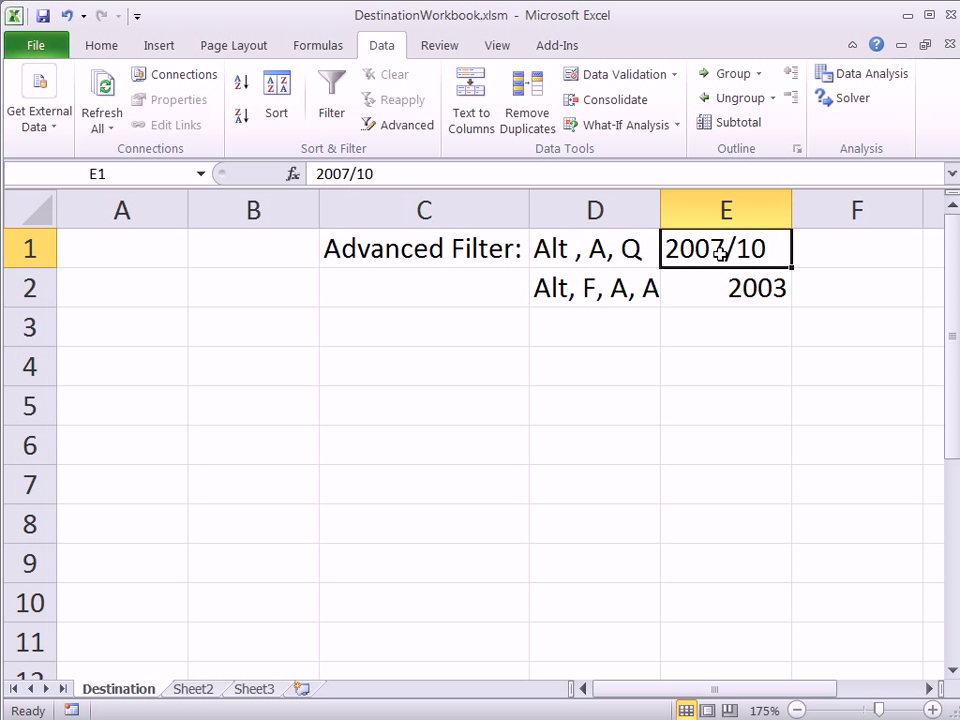
{"action": "left_click", "coordinate": [604, 259]}
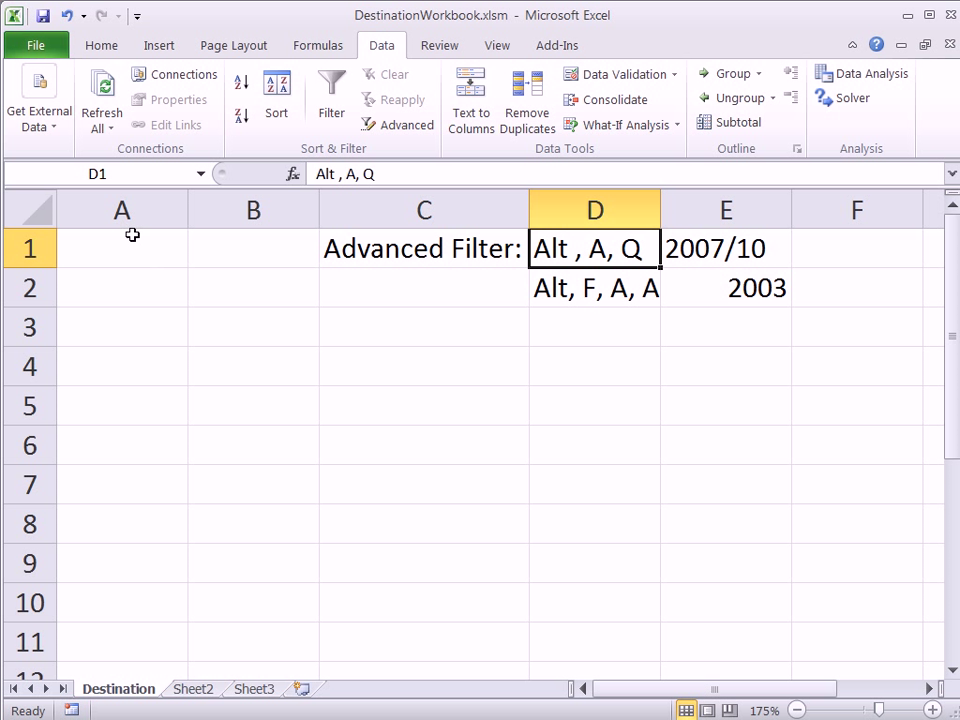
Set up an Advanced Filter that copies unique records only to cell A1 of the Destination sheet
{"action": "left_click", "coordinate": [80, 258]}
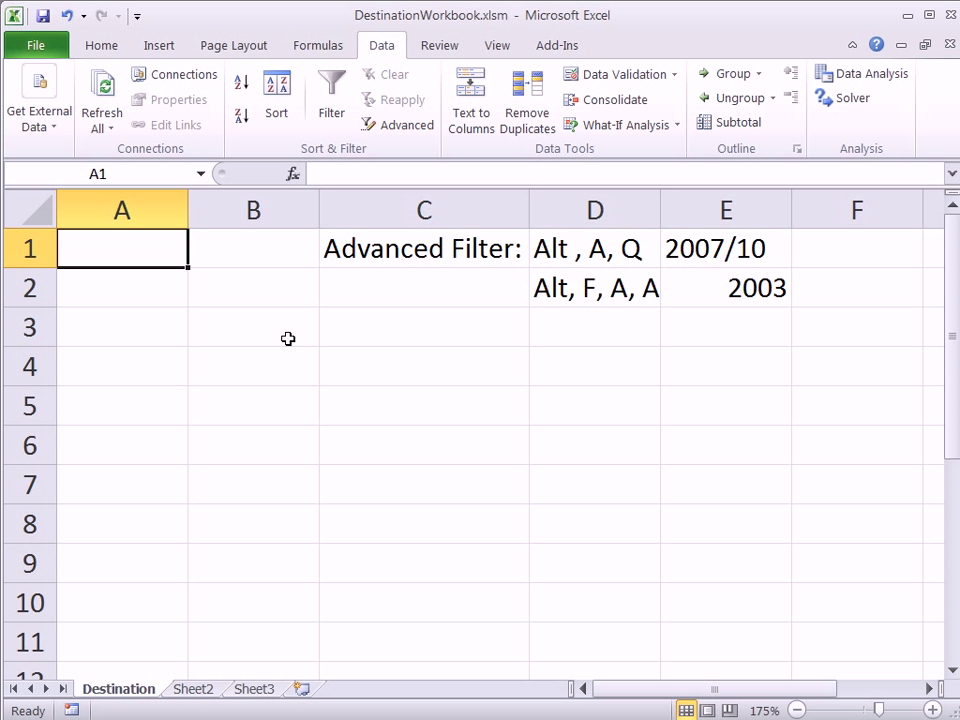
{"action": "key", "text": "alt+a"}
{"action": "key", "text": "q"}
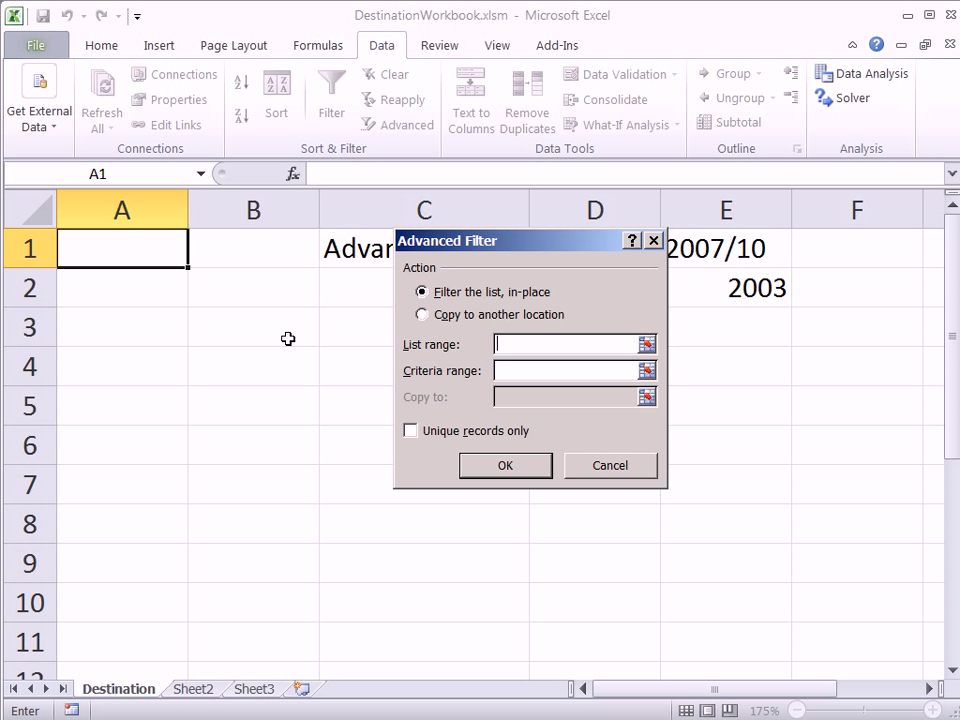
{"action": "left_click", "coordinate": [422, 315]}
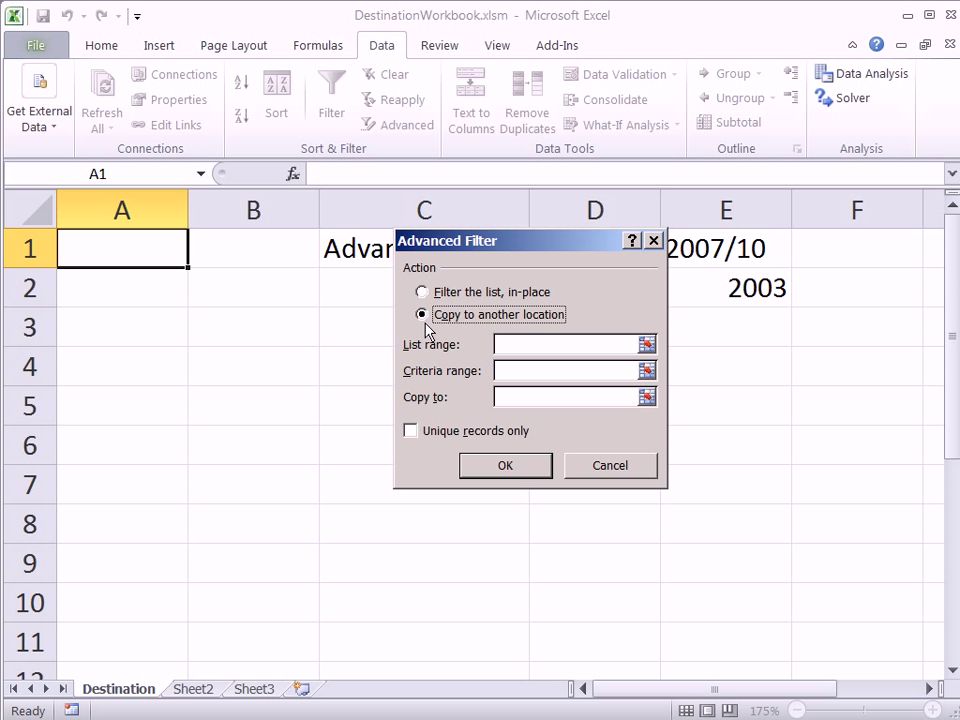
{"action": "left_click", "coordinate": [516, 400]}
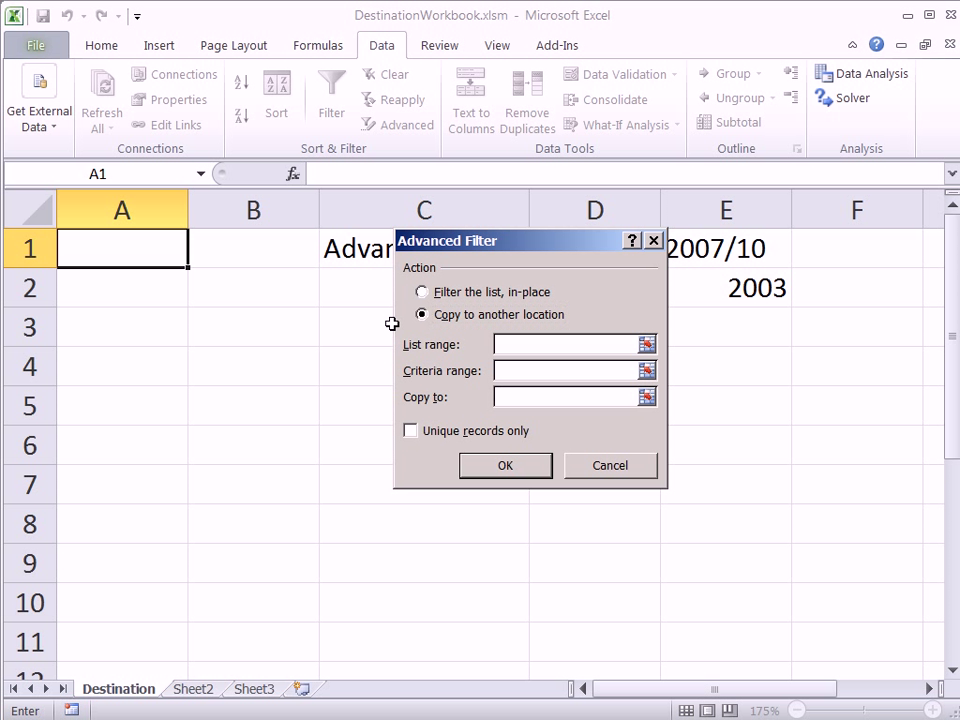
{"action": "left_click", "coordinate": [92, 251]}
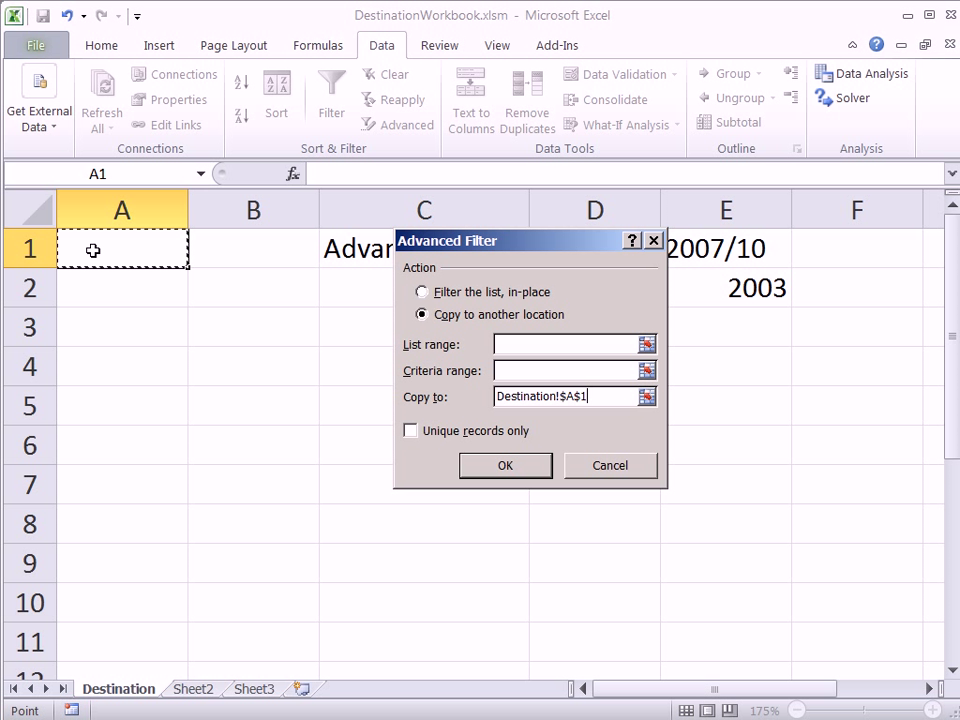
{"action": "left_click", "coordinate": [412, 432]}
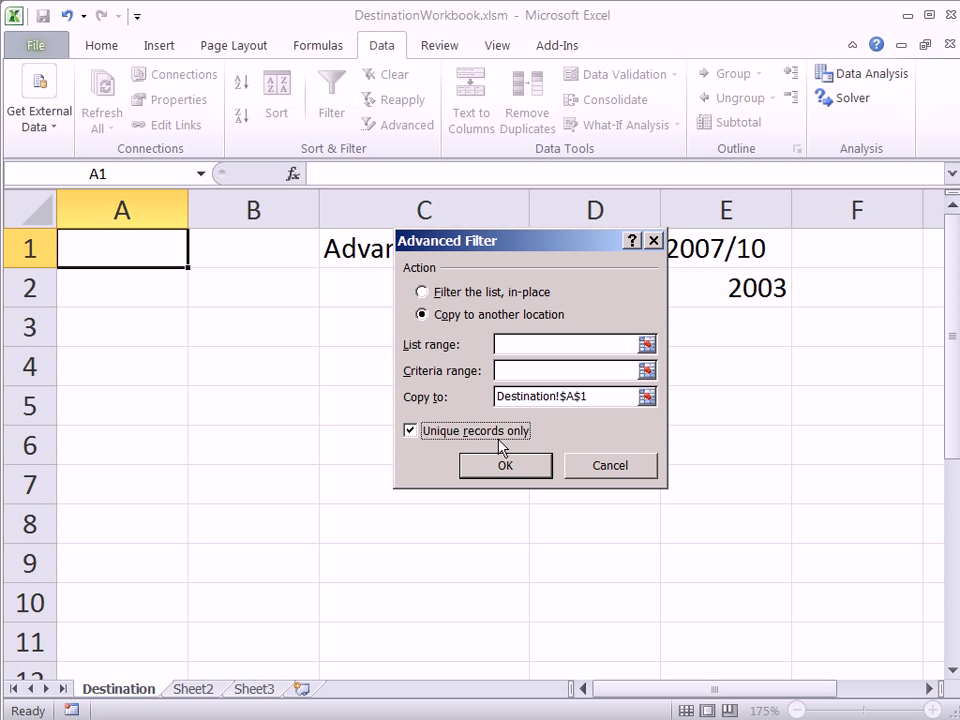
Set the list range to A1:A8 on sheet (809) of EMT806-811.xlsm and run the Advanced Filter
{"action": "left_click", "coordinate": [519, 344]}
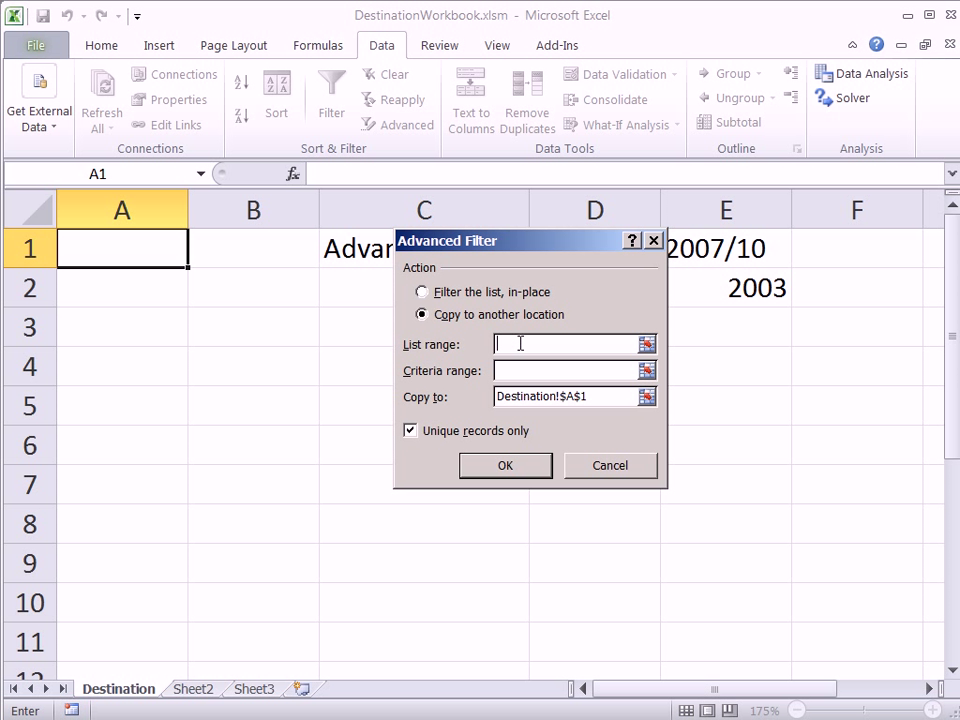
{"action": "key", "text": "ctrl+Tab"}
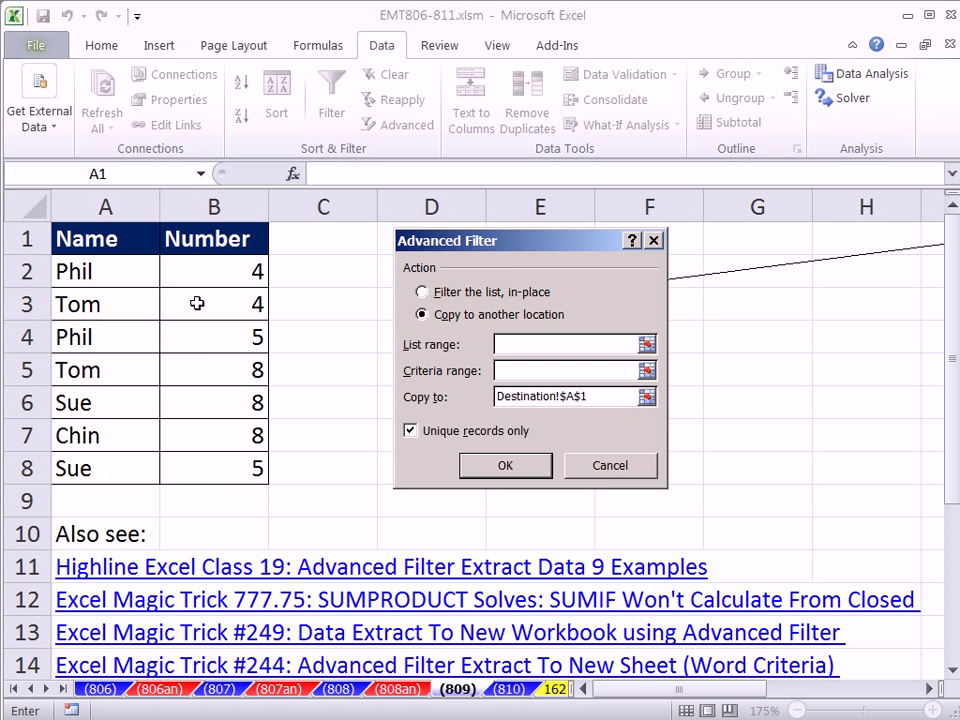
{"action": "left_click_drag", "start_coordinate": [80, 240], "coordinate": [90, 470]}
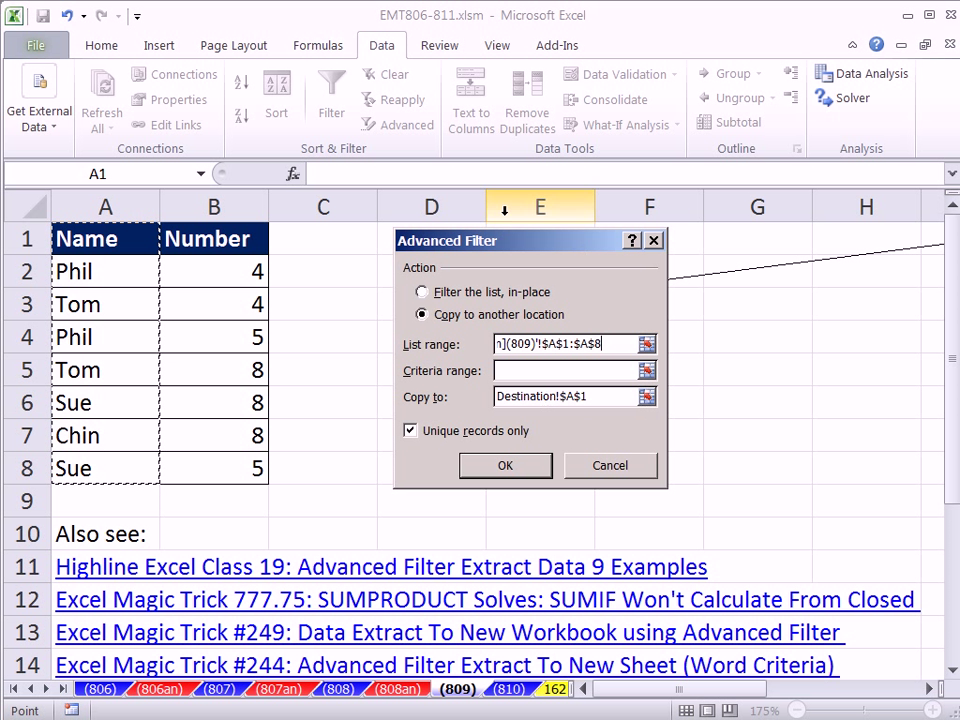
{"action": "left_click", "coordinate": [506, 465]}
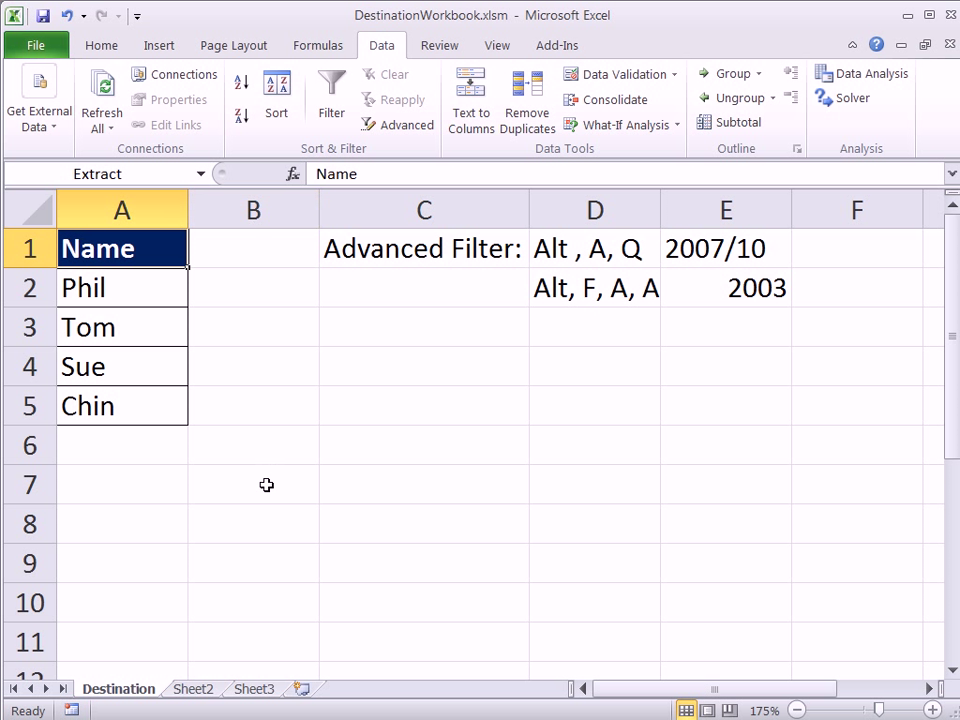
Insert a blank column before column C, which holds the Advanced Filter label, and select cell B1
{"action": "left_click", "coordinate": [259, 252]}
{"action": "right_click", "coordinate": [374, 212]}
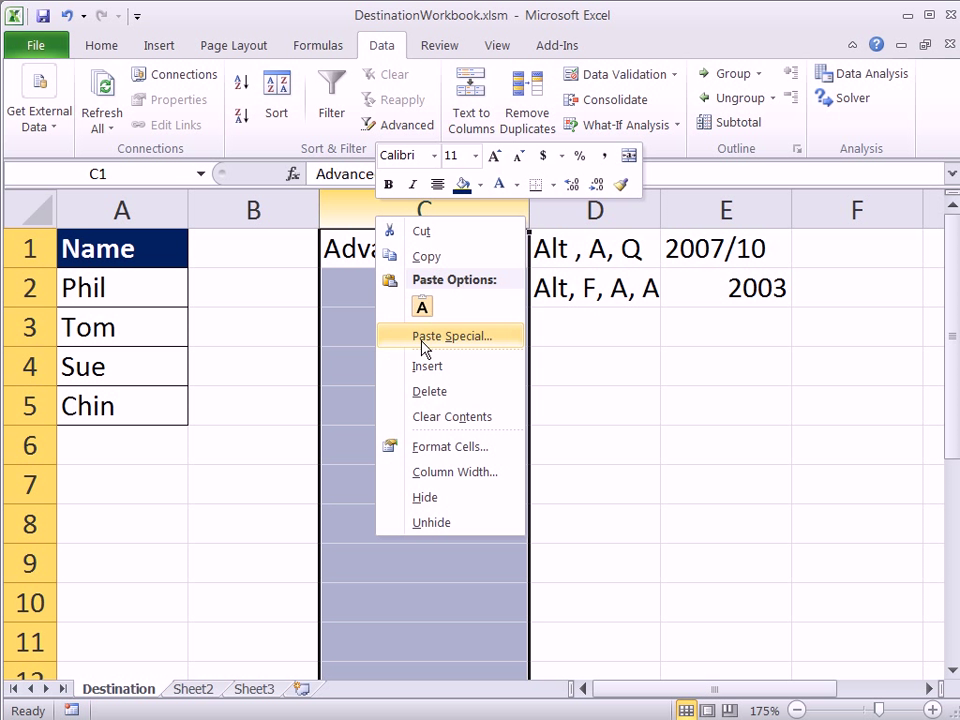
{"action": "left_click", "coordinate": [422, 367]}
{"action": "left_click", "coordinate": [276, 249]}
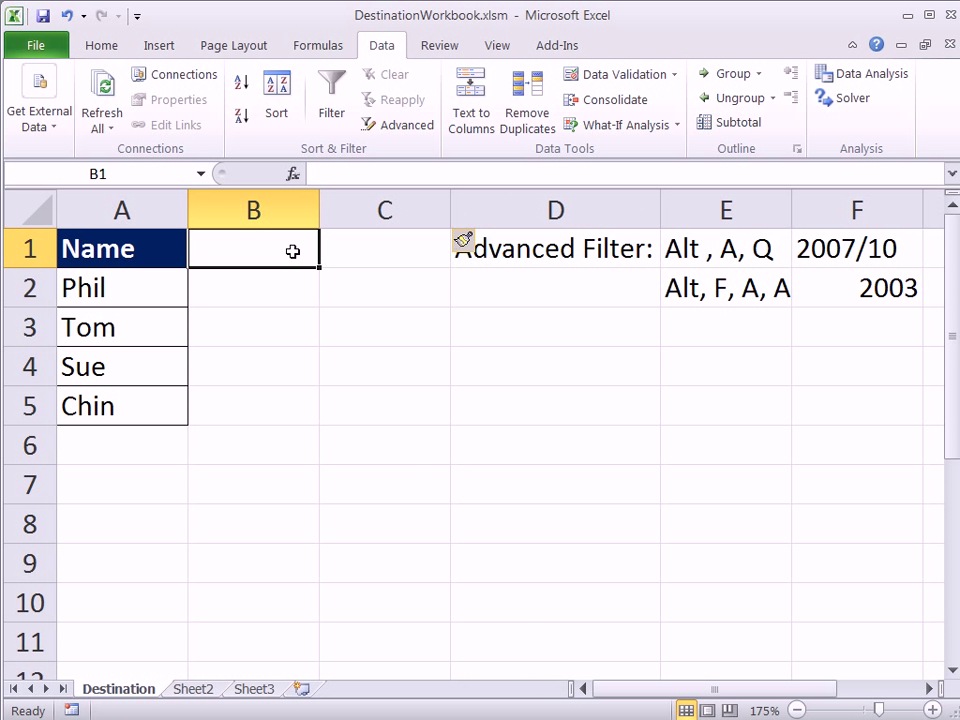
Enter the heading Sales in B1 and copy the formatting of A1:A5 onto B1:B5
{"action": "type", "text": "Sales"}
{"action": "key", "text": "Return"}
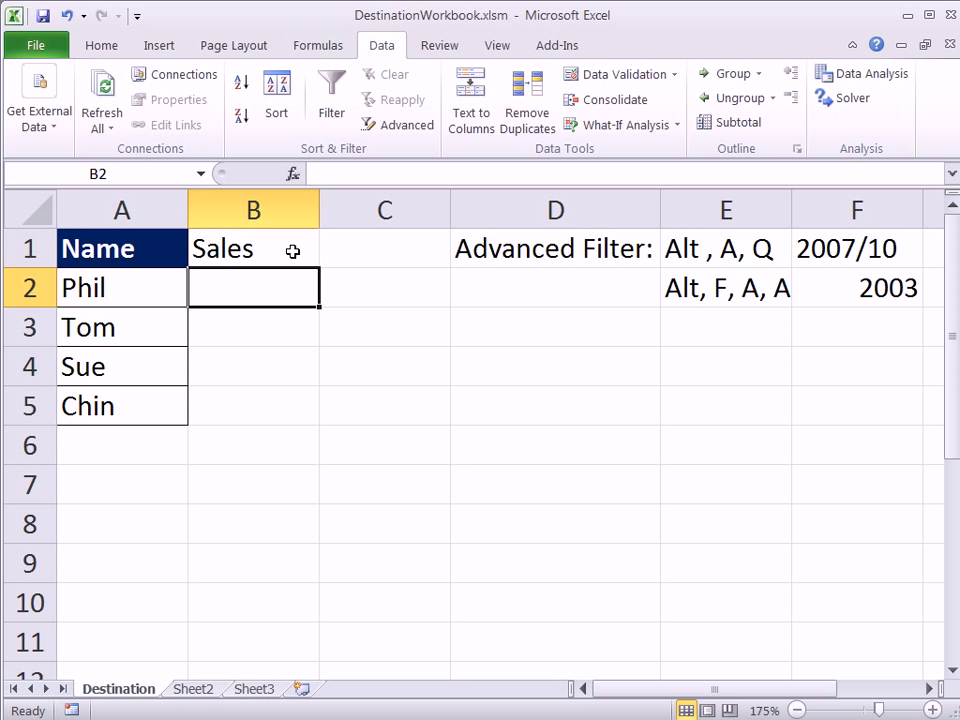
{"action": "left_click_drag", "start_coordinate": [148, 249], "coordinate": [146, 400]}
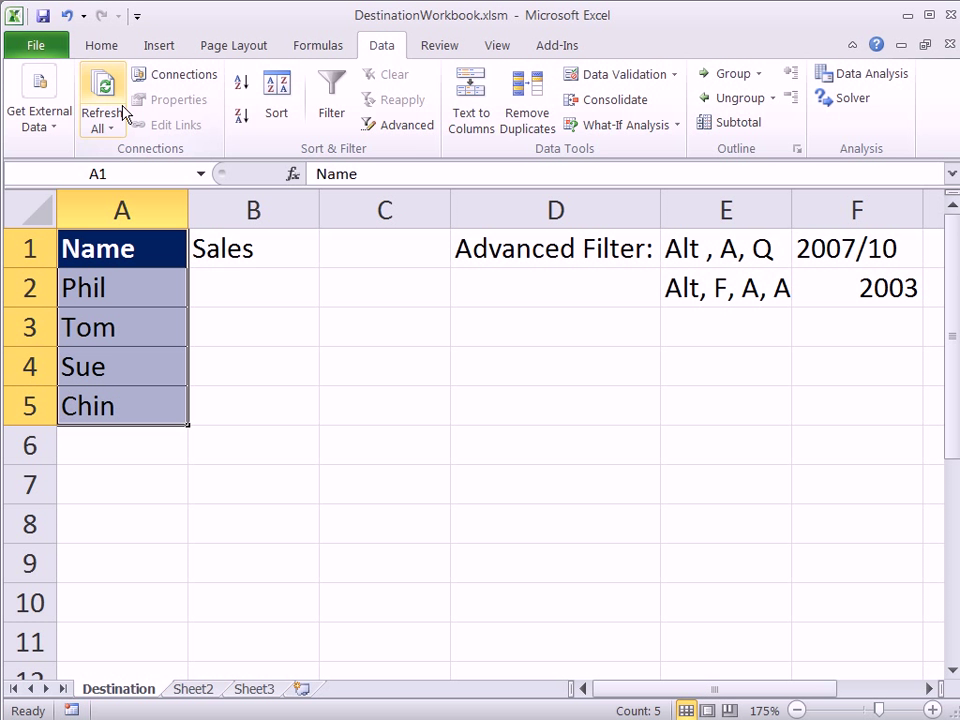
{"action": "left_click", "coordinate": [118, 52]}
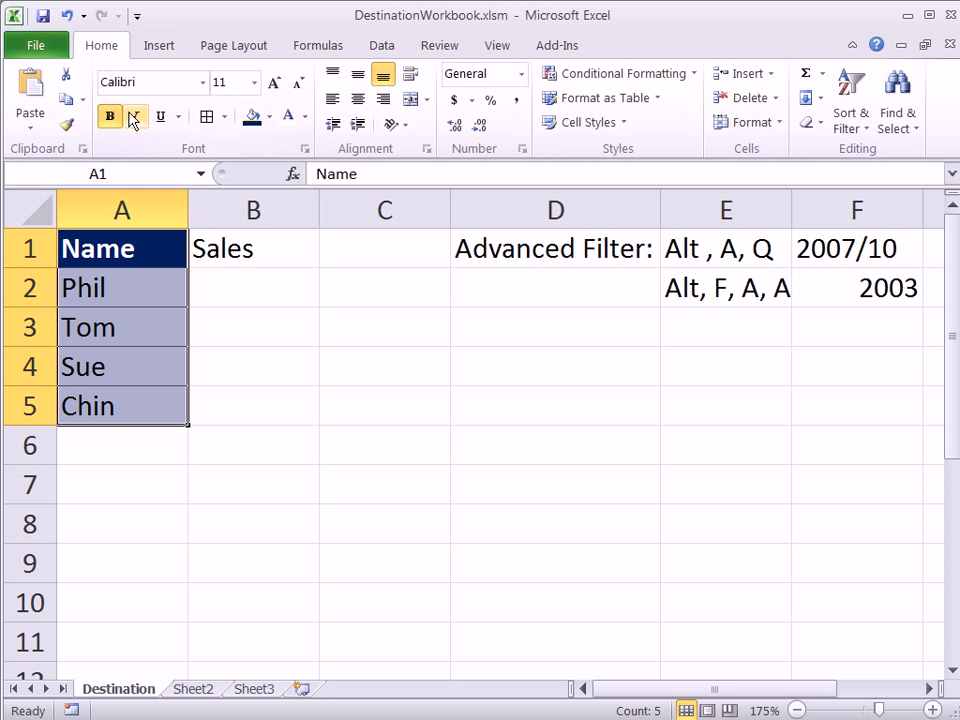
{"action": "left_click", "coordinate": [64, 128]}
{"action": "left_click", "coordinate": [204, 246]}
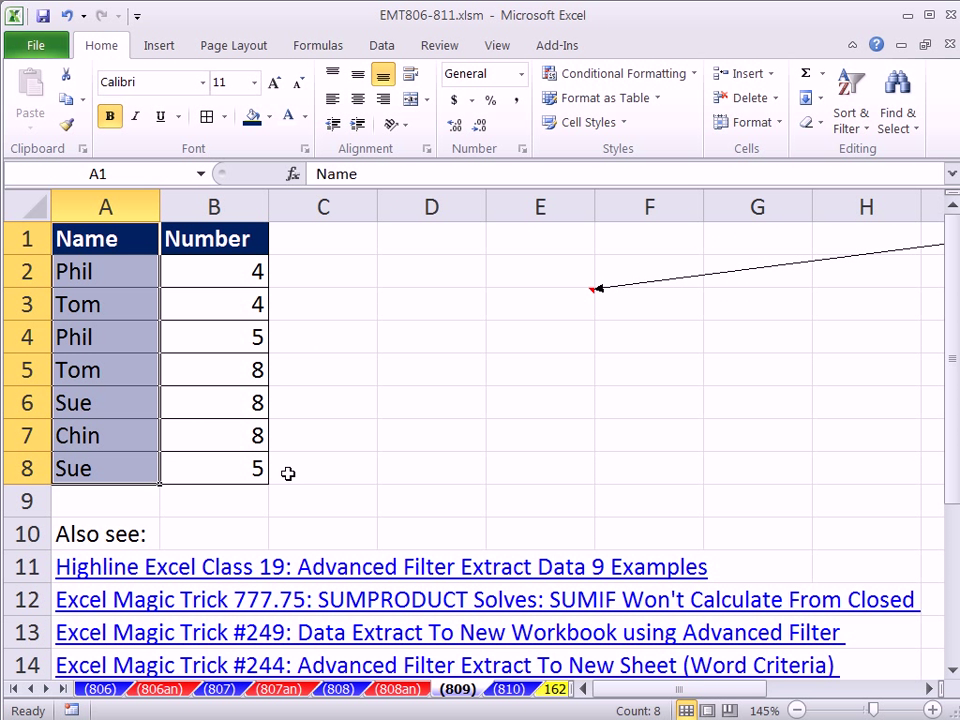
{"action": "scroll", "coordinate": [380, 532], "scroll_direction": "down", "scroll_amount": 1}
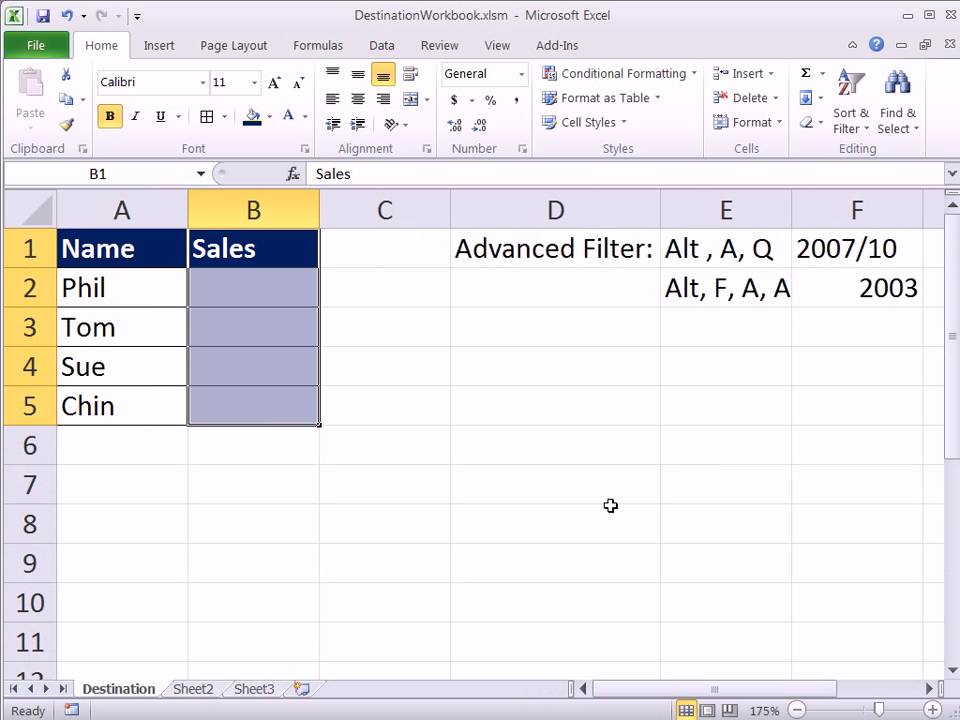
Fill the empty Sales cells B2:B5 with a pale green from the standard colours
{"action": "left_click", "coordinate": [234, 295]}
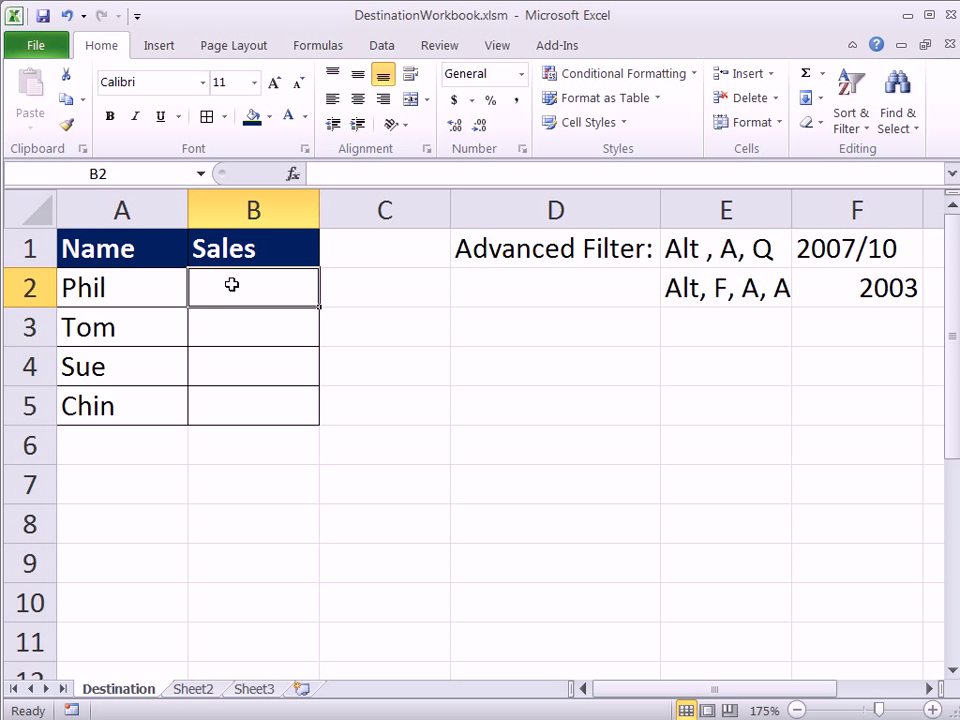
{"action": "left_click_drag", "start_coordinate": [231, 281], "coordinate": [231, 409]}
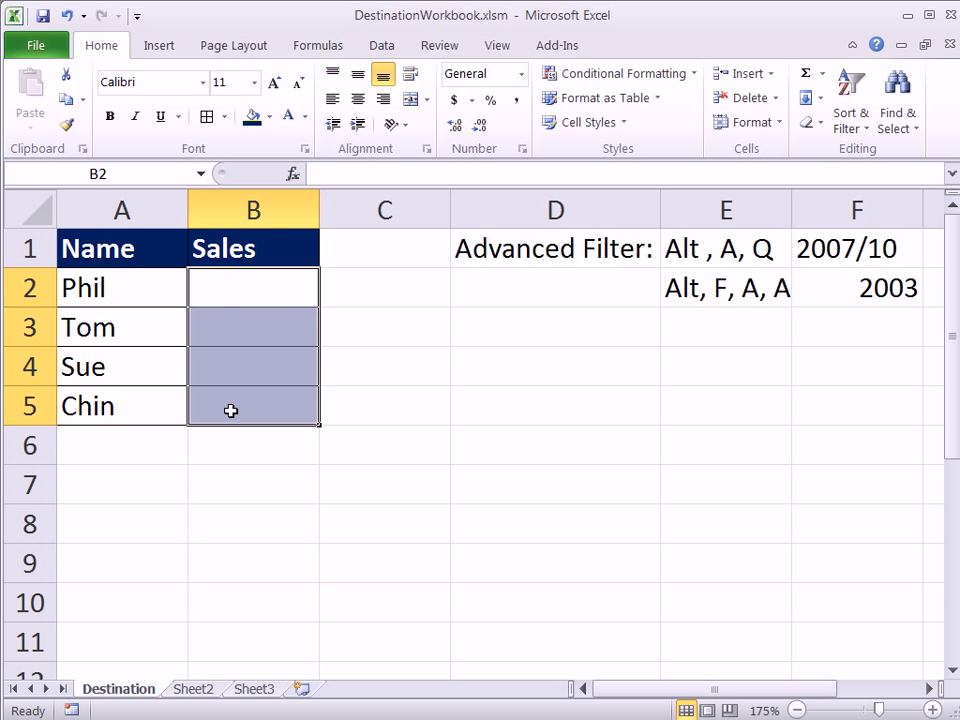
{"action": "left_click", "coordinate": [269, 116]}
{"action": "left_click", "coordinate": [334, 333]}
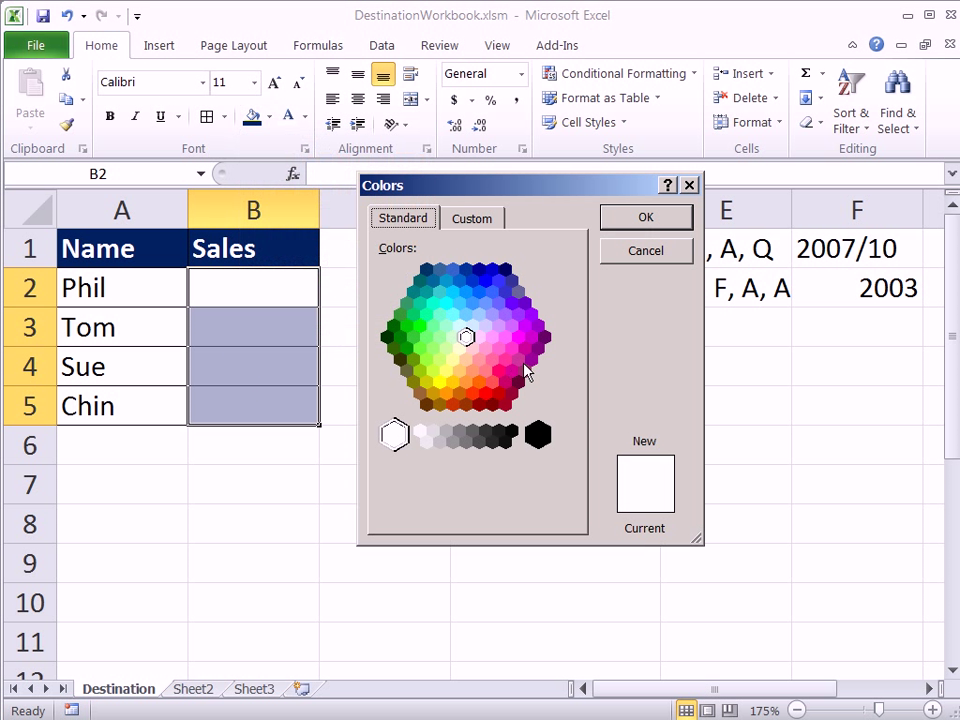
{"action": "left_click", "coordinate": [453, 337]}
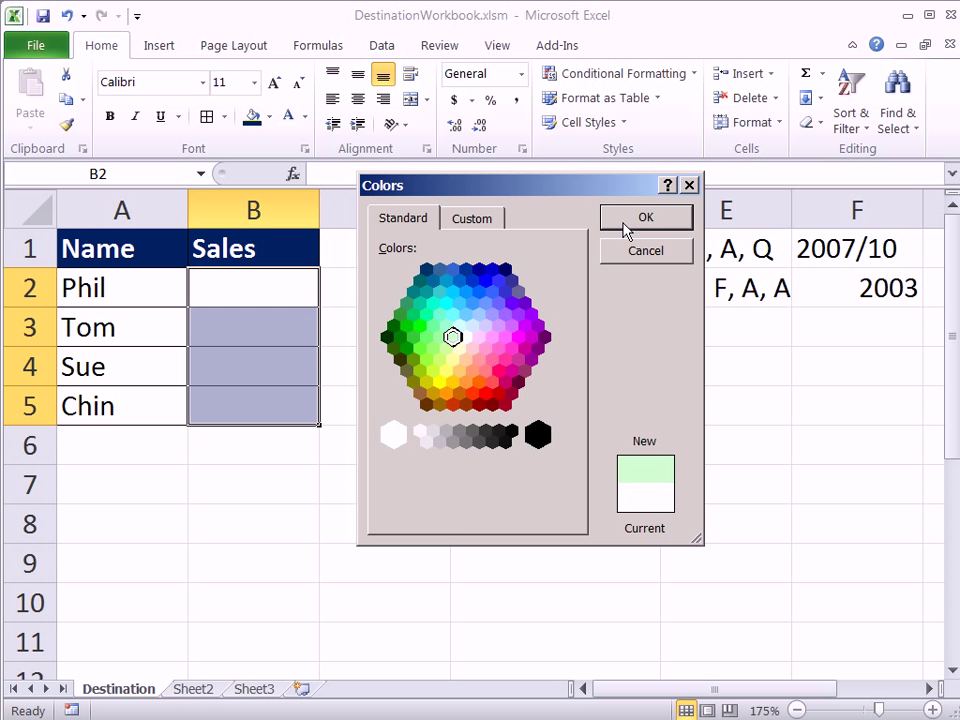
{"action": "left_click", "coordinate": [626, 224]}
Start a SUMPRODUCT formula in B2 whose first array begins with the comparison A2=
{"action": "left_click", "coordinate": [265, 290]}
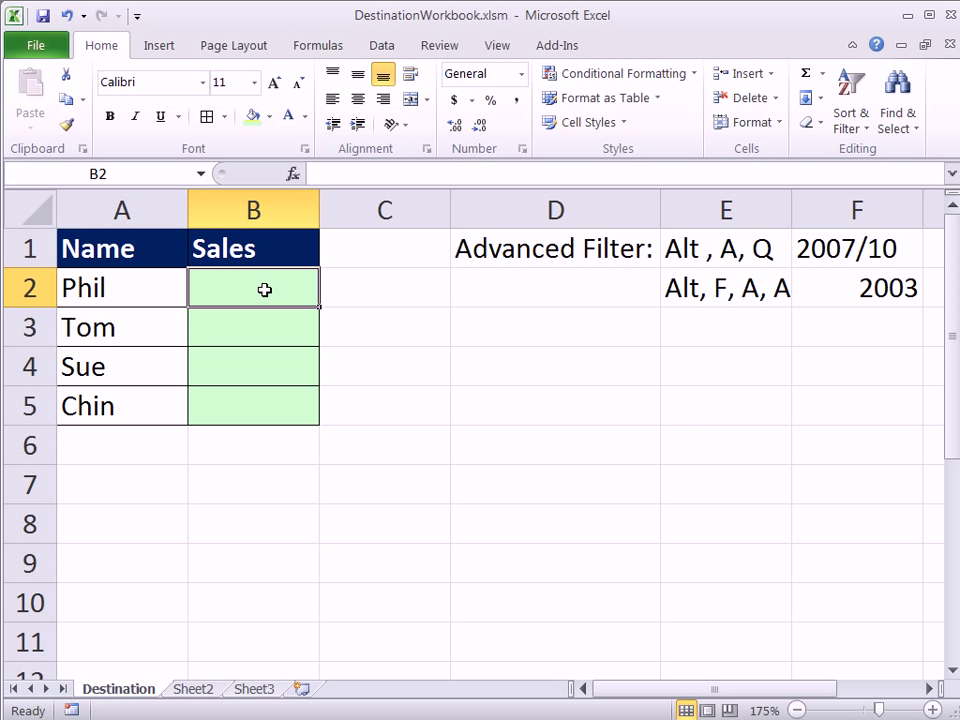
{"action": "type", "text": "="}
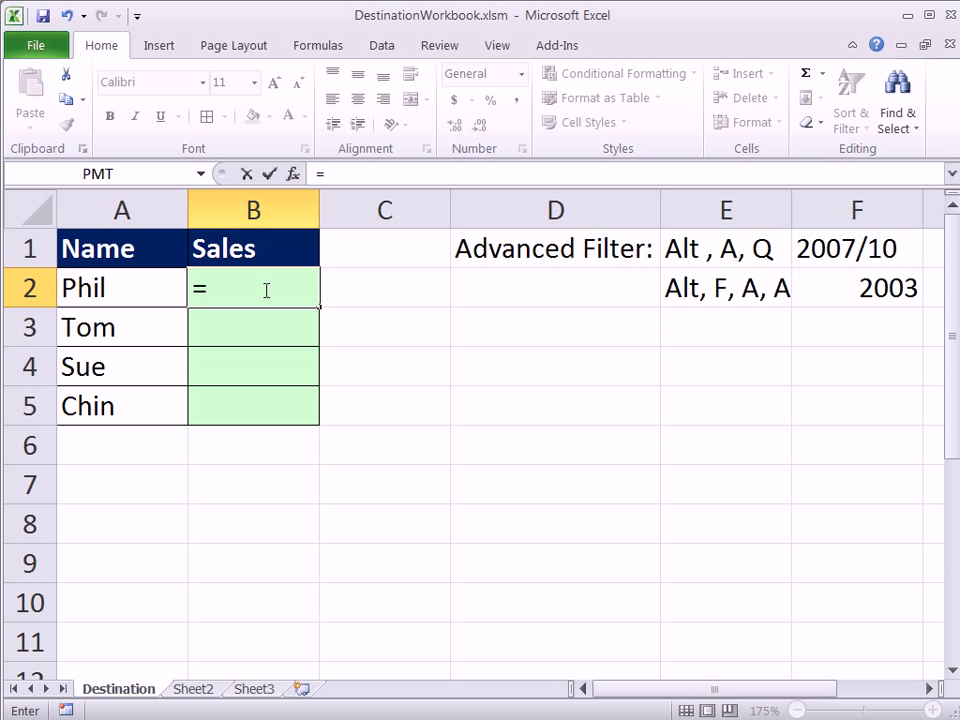
{"action": "type", "text": "sump"}
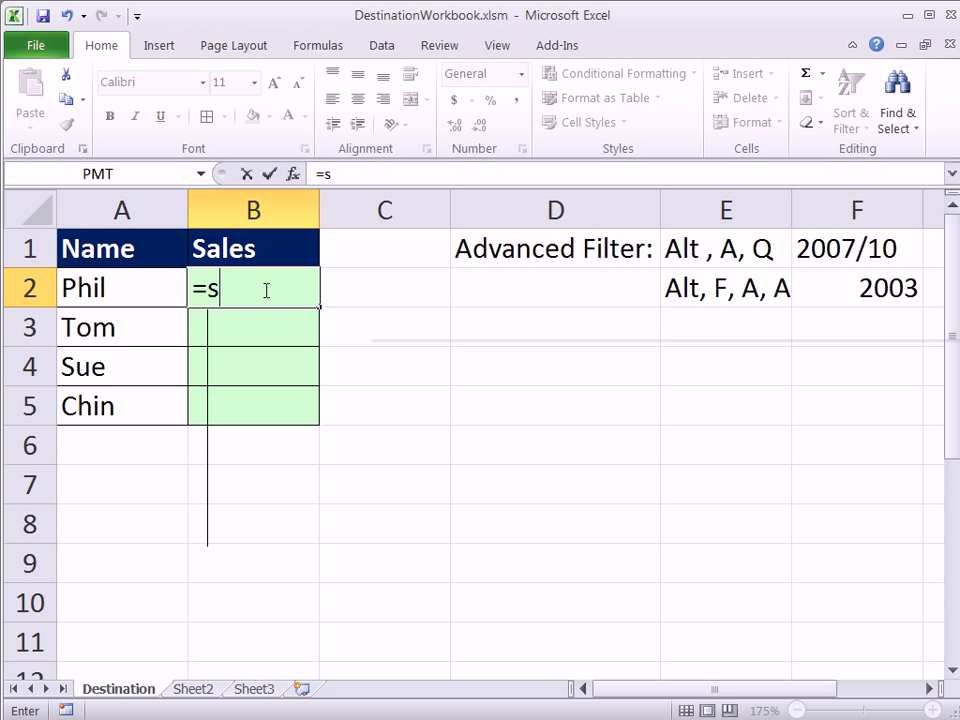
{"action": "key", "text": "Tab"}
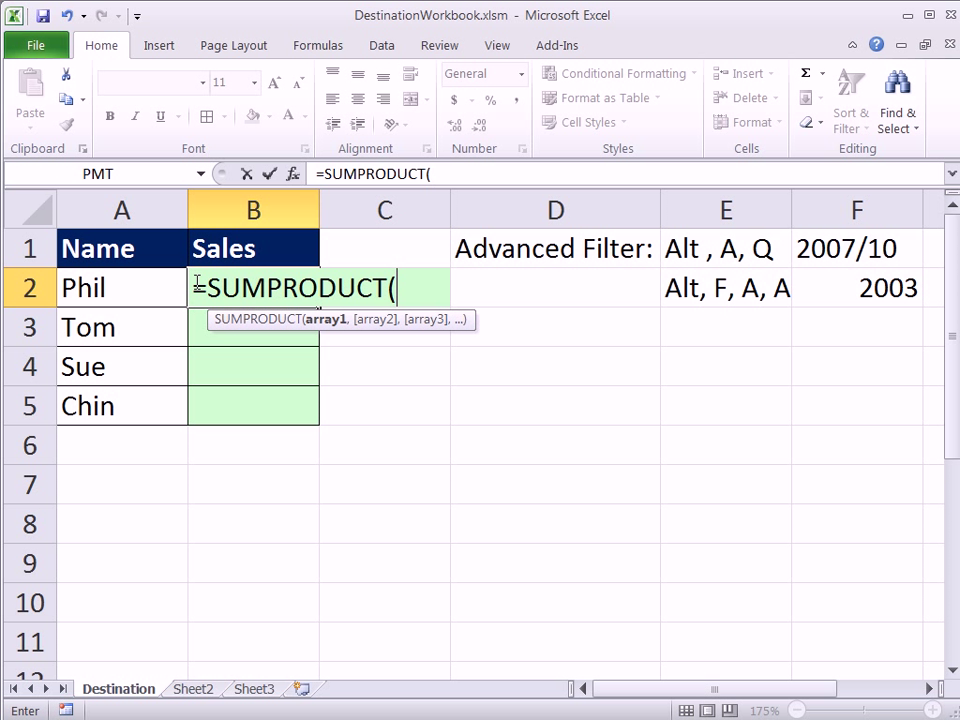
{"action": "left_click", "coordinate": [118, 296]}
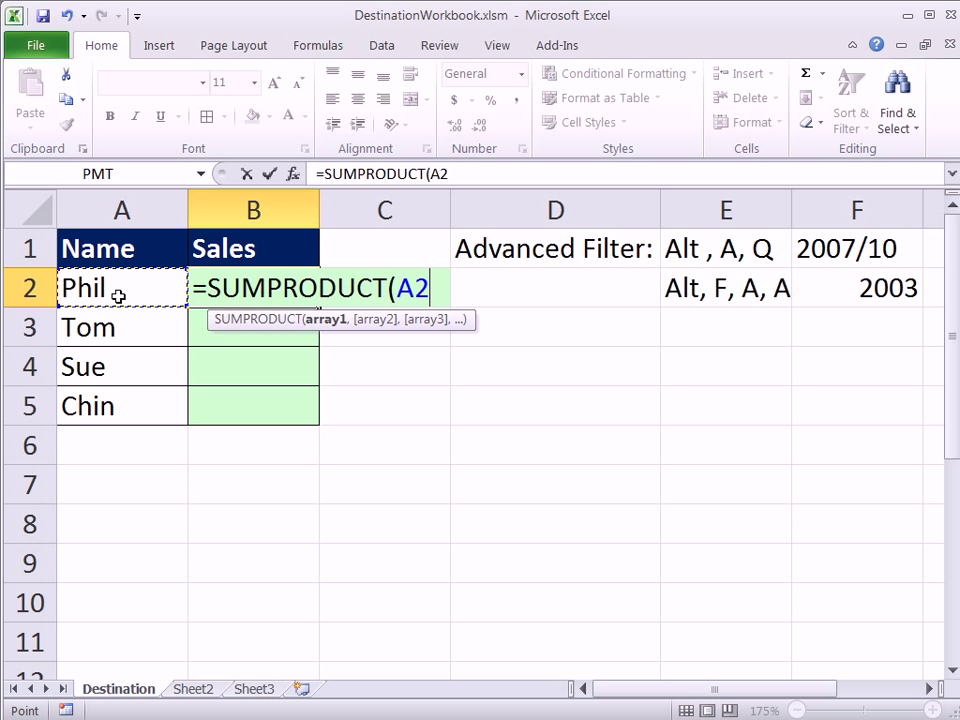
{"action": "type", "text": "="}
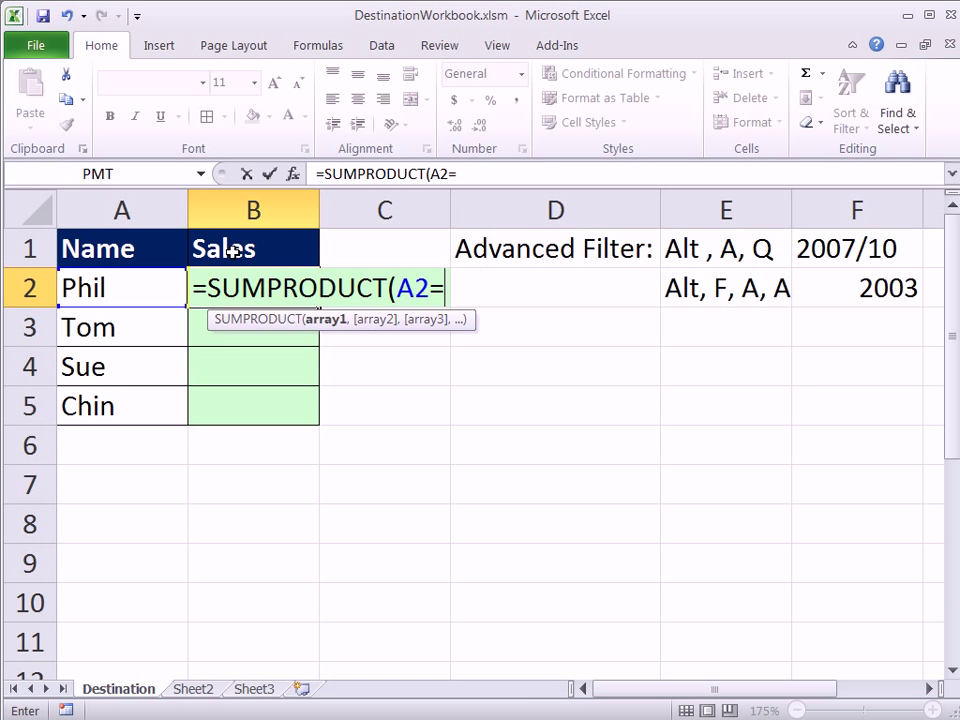
Complete the comparison with the range $A$2:$A$8 on sheet (809) of EMT806-811.xlsm and enter the formula
{"action": "key", "text": "ctrl+Tab"}
{"action": "scroll", "coordinate": [251, 388], "scroll_direction": "up", "scroll_amount": 1}
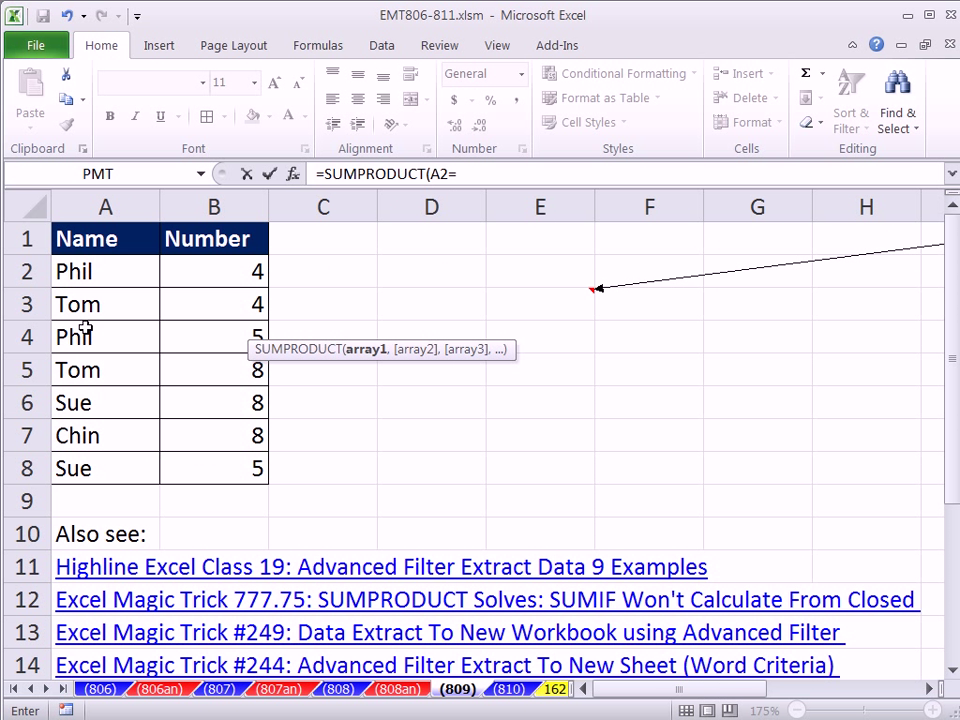
{"action": "left_click", "coordinate": [88, 271]}
{"action": "left_click_drag", "start_coordinate": [88, 271], "coordinate": [111, 458]}
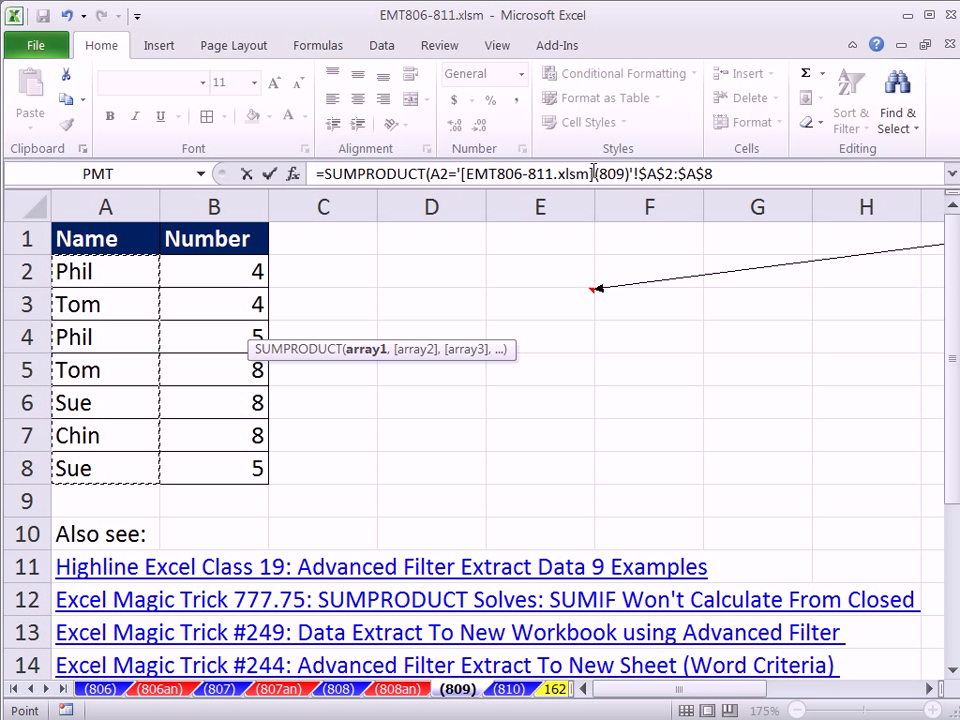
{"action": "left_click", "coordinate": [732, 171]}
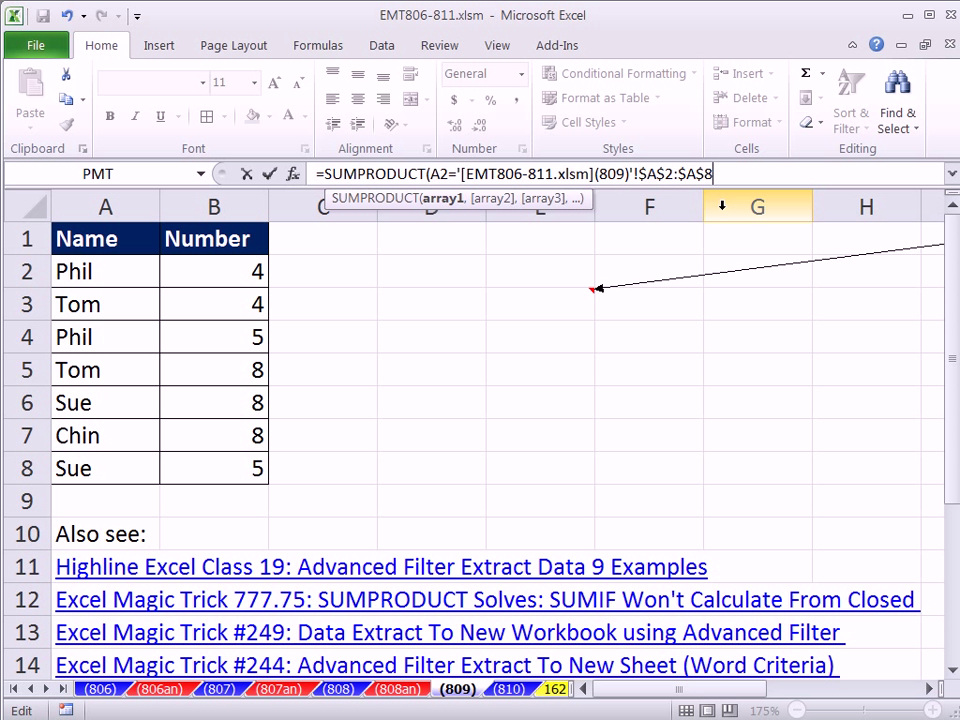
{"action": "type", "text": ")"}
{"action": "key", "text": "Return"}
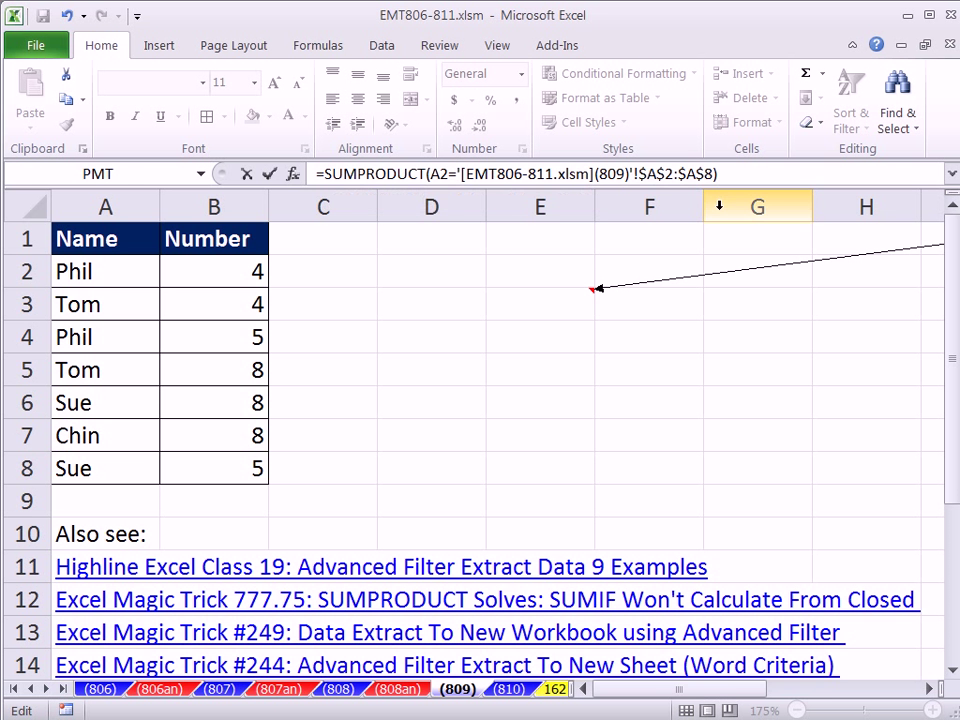
Reopen the B2 formula, examine its external workbook reference, evaluate the comparison array and undo the evaluation
{"action": "double_click", "coordinate": [273, 290]}
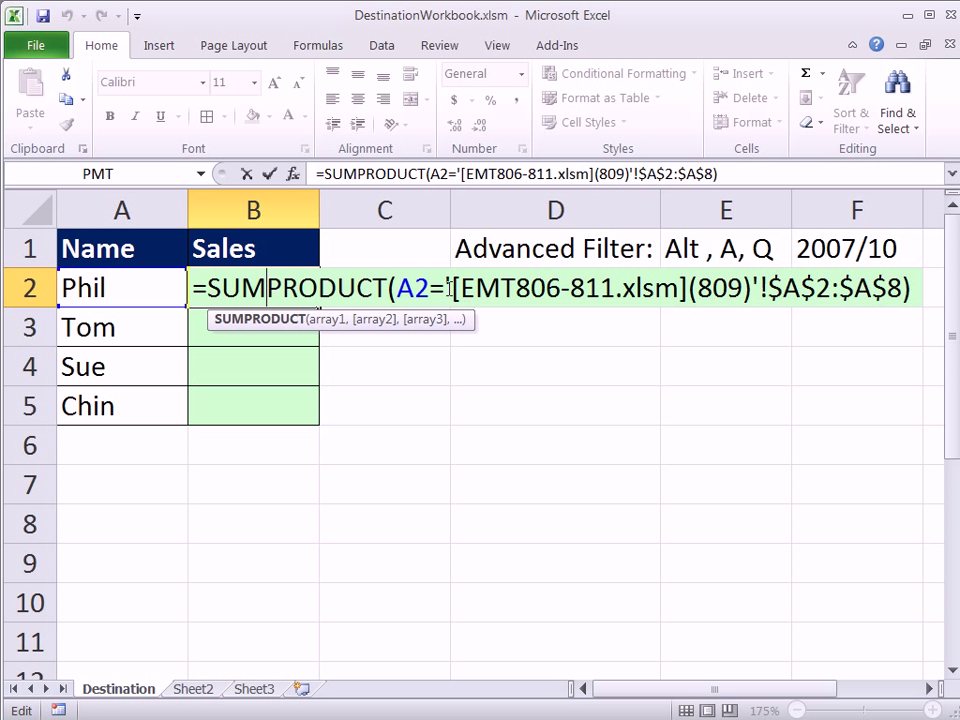
{"action": "left_click_drag", "start_coordinate": [444, 288], "coordinate": [690, 288]}
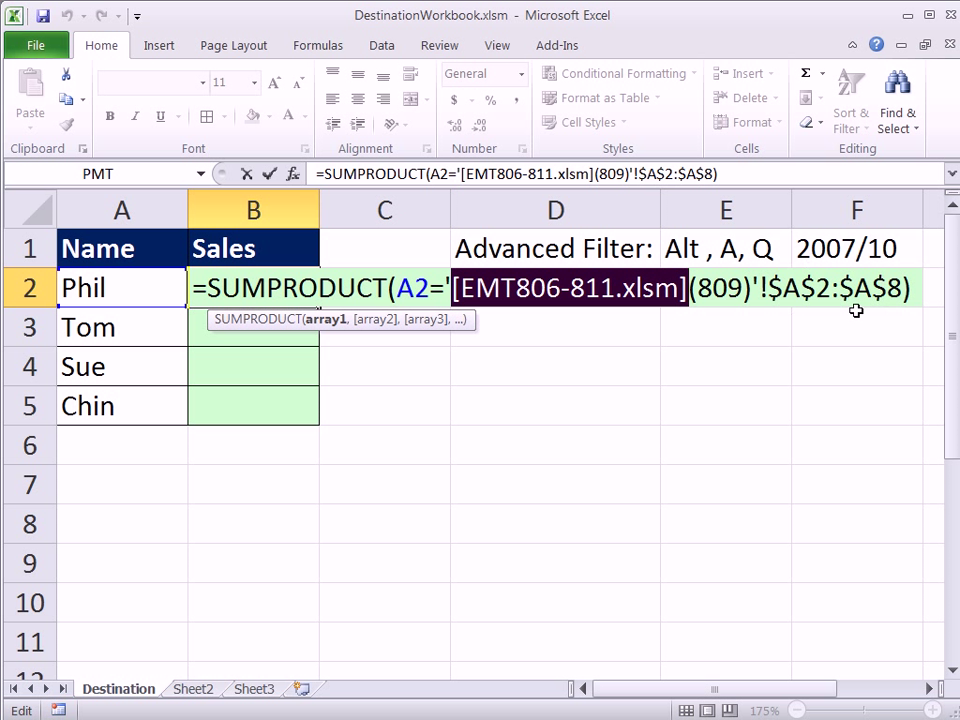
{"action": "left_click", "coordinate": [801, 287]}
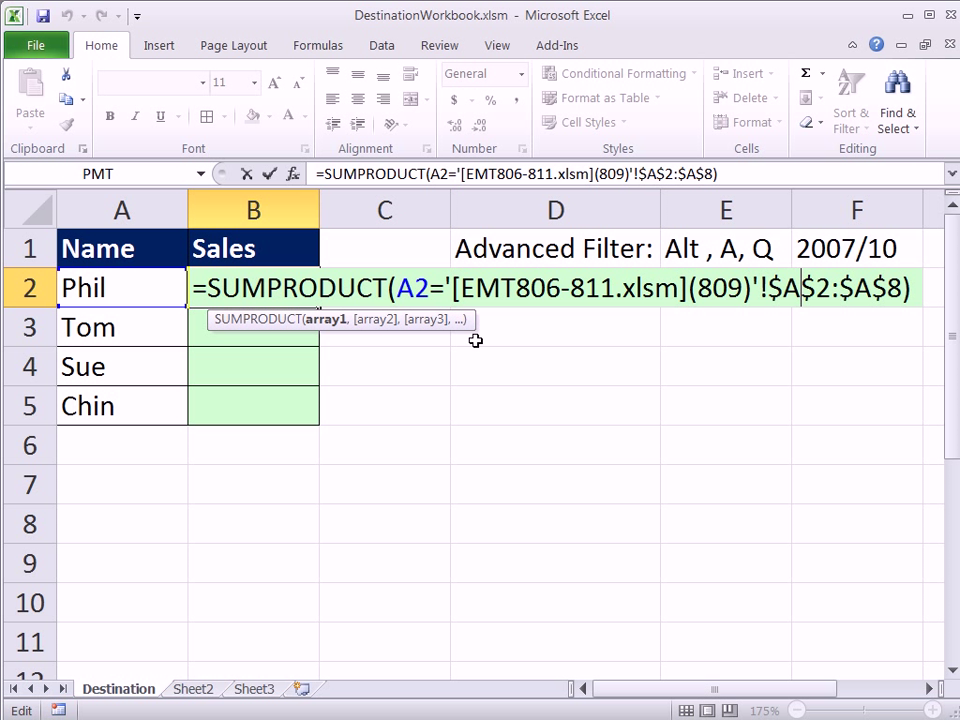
{"action": "left_click_drag", "start_coordinate": [397, 288], "coordinate": [903, 288]}
{"action": "key", "text": "F9"}
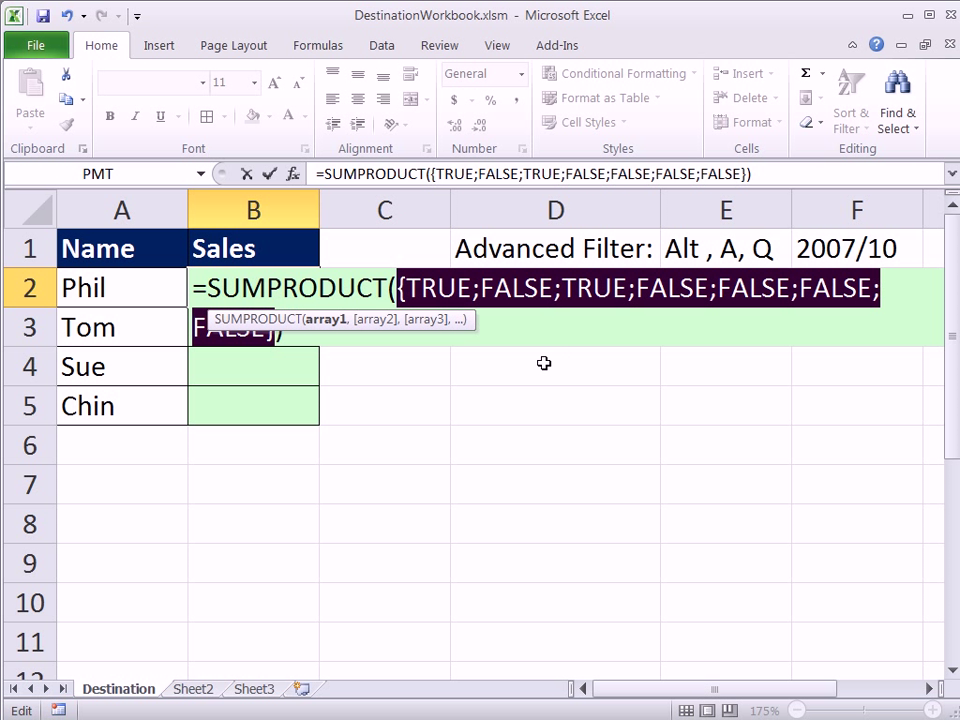
{"action": "key", "text": "ctrl+z"}
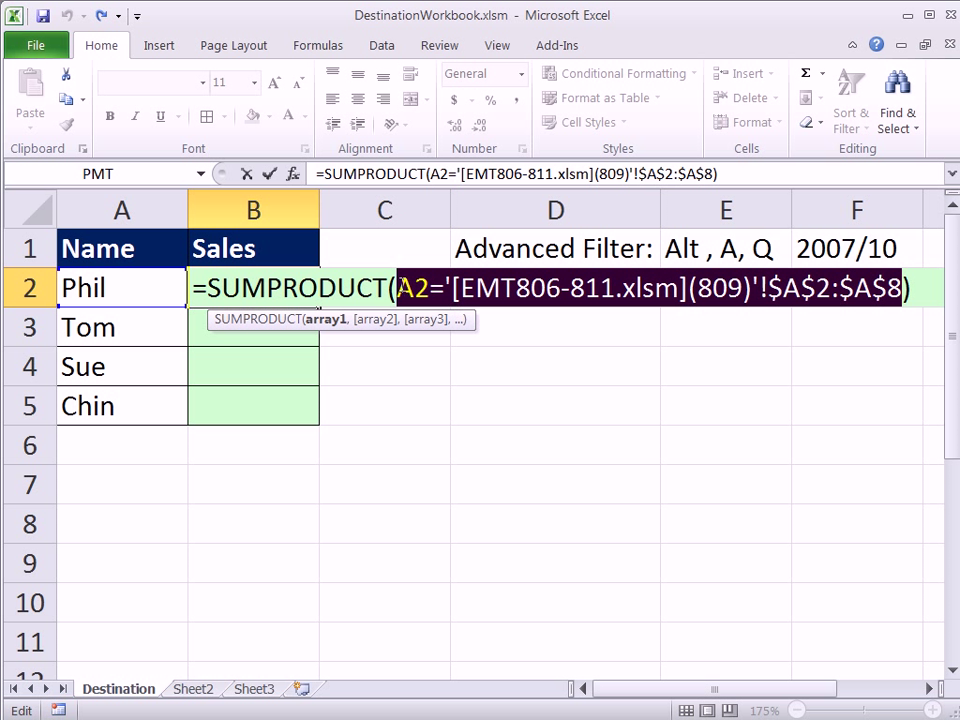
Wrap the comparison in the B2 formula in parentheses preceded by a double negative, --(A2=...$A$8)
{"action": "key", "text": "Left"}
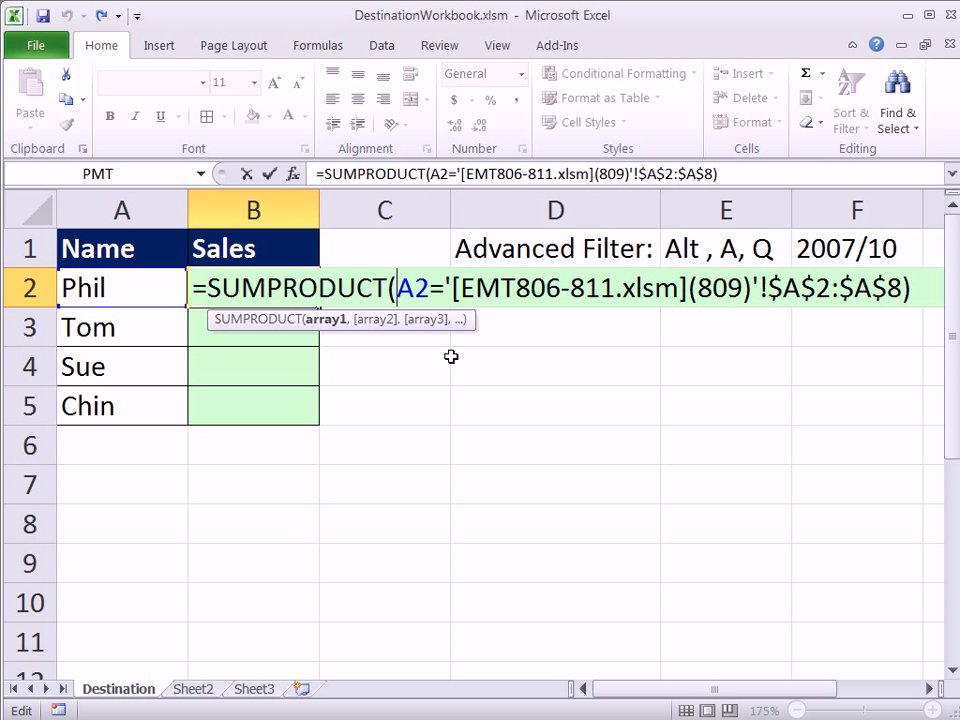
{"action": "type", "text": "--"}
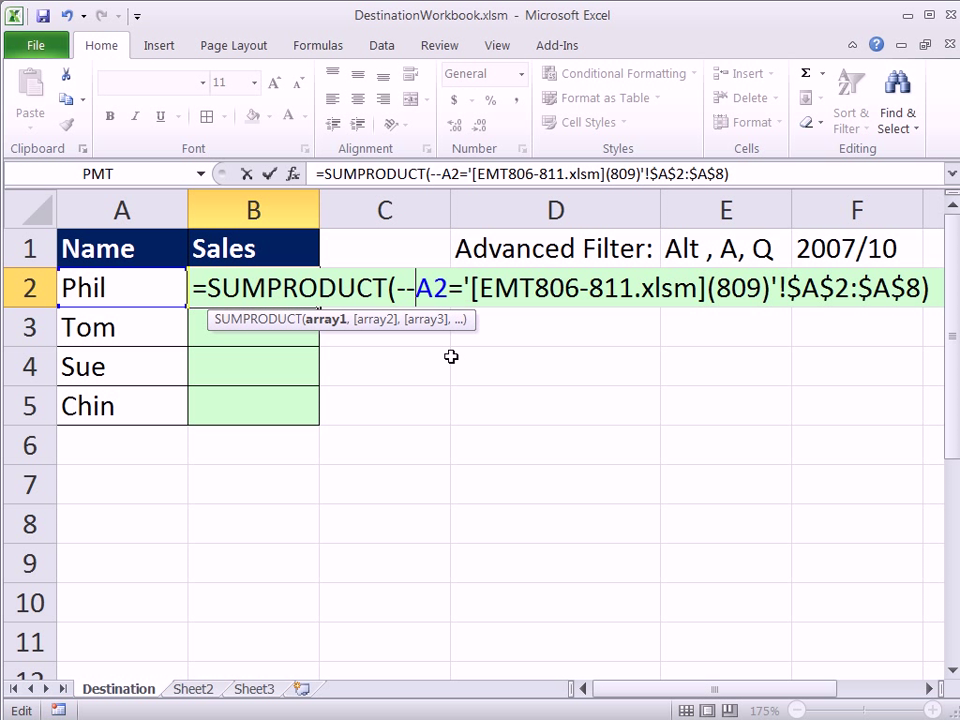
{"action": "type", "text": "("}
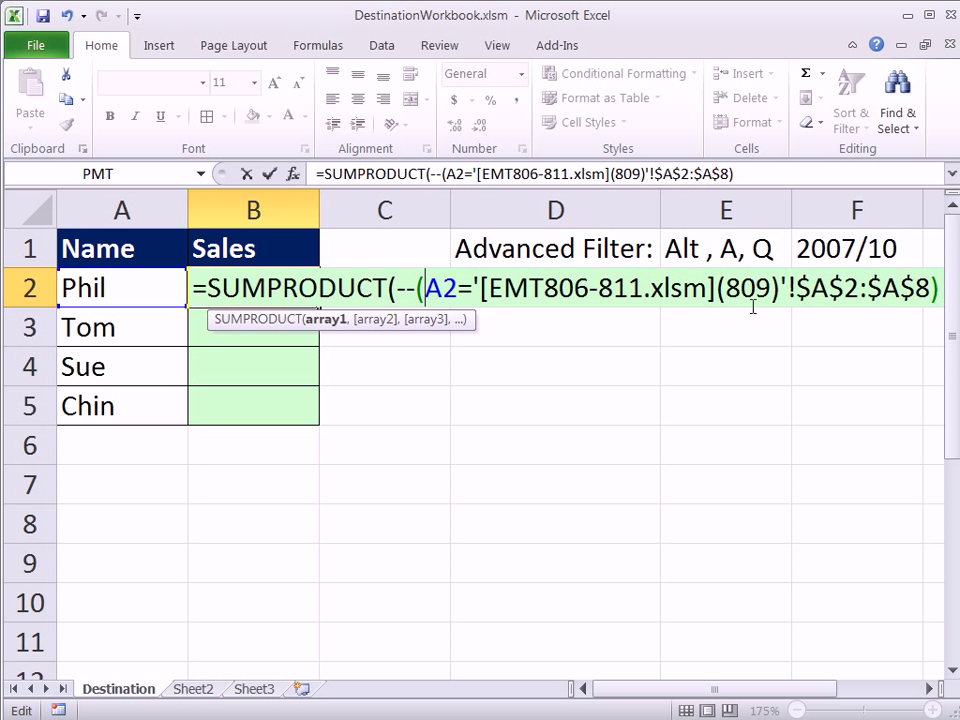
{"action": "left_click_drag", "start_coordinate": [456, 321], "coordinate": [488, 360]}
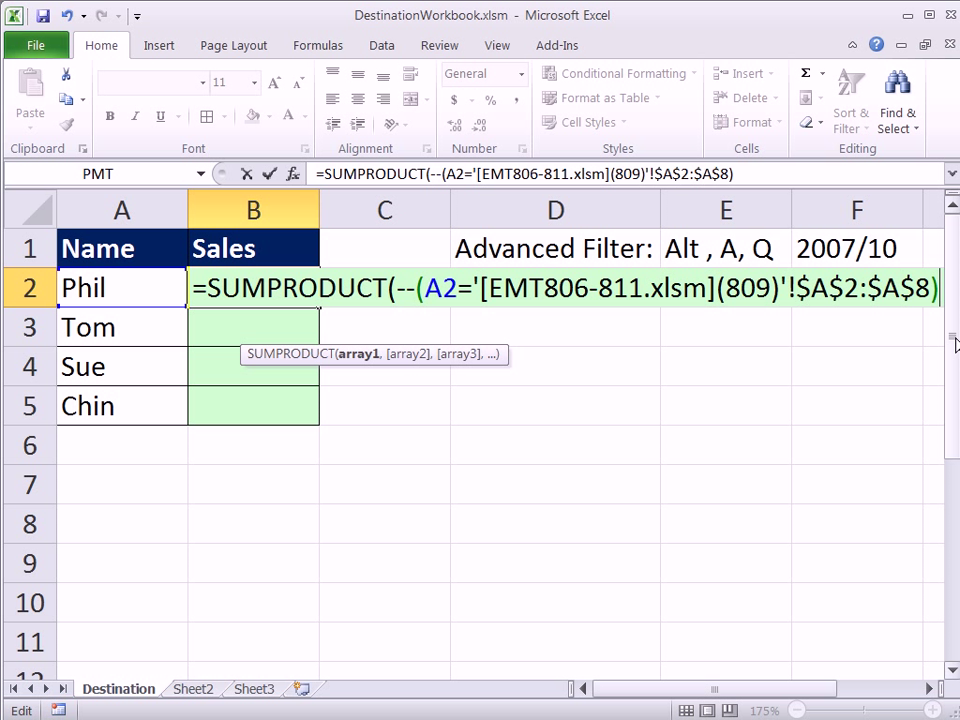
{"action": "type", "text": ")"}
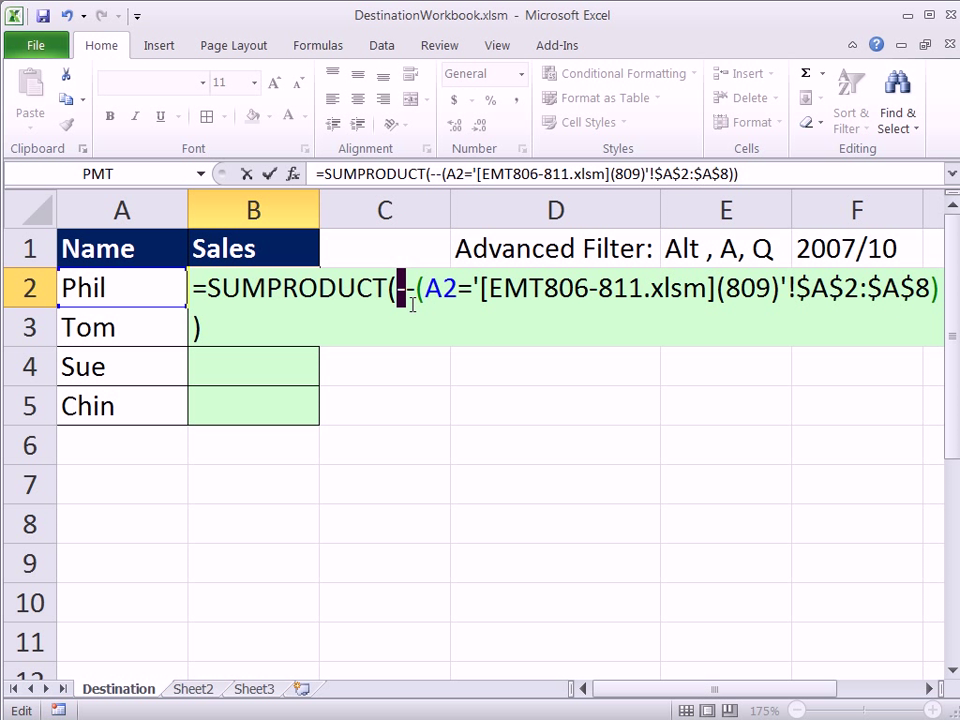
Evaluate the double-negated array in the B2 formula, undo the evaluation and place the cursor before the final closing parenthesis
{"action": "left_click_drag", "start_coordinate": [398, 290], "coordinate": [413, 335]}
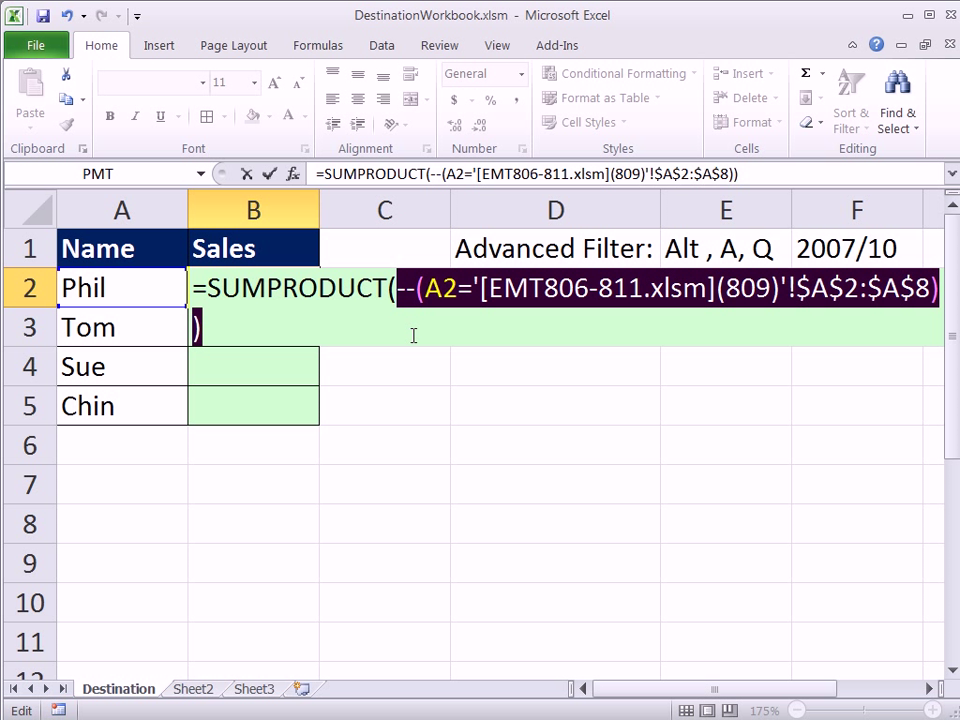
{"action": "key", "text": "F9"}
{"action": "left_click", "coordinate": [578, 525]}
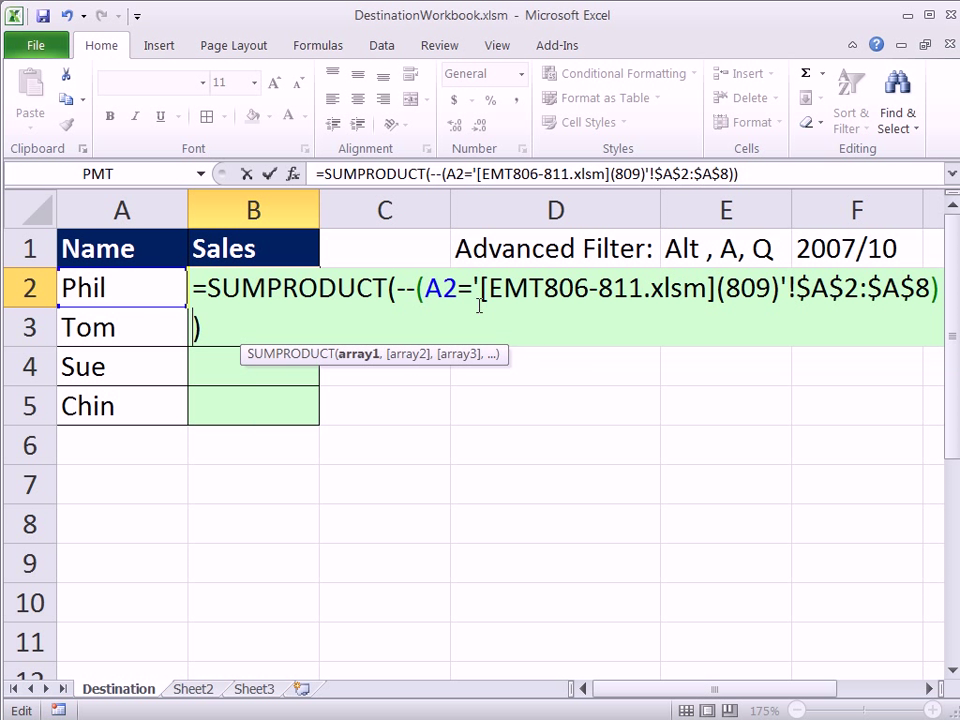
{"action": "left_click_drag", "start_coordinate": [398, 290], "coordinate": [938, 288]}
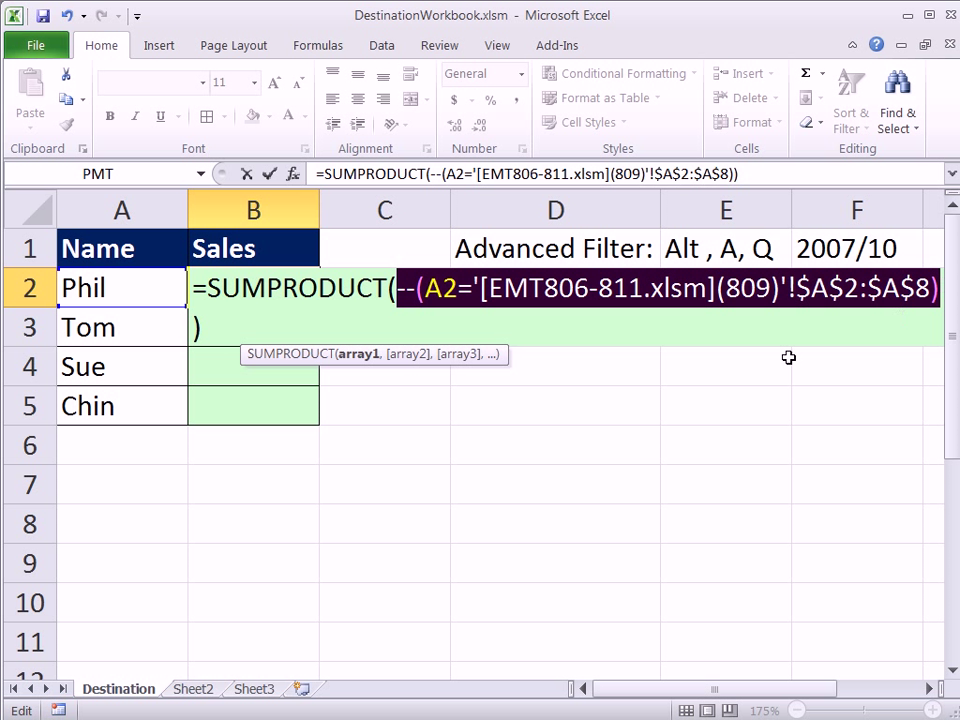
{"action": "key", "text": "F9"}
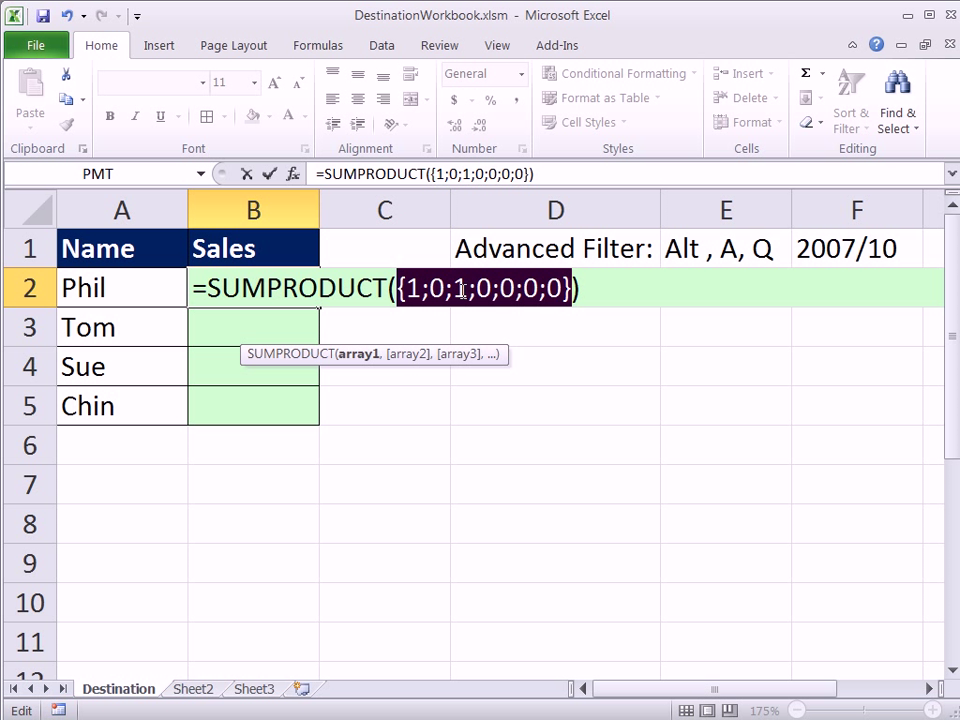
{"action": "key", "text": "ctrl+z"}
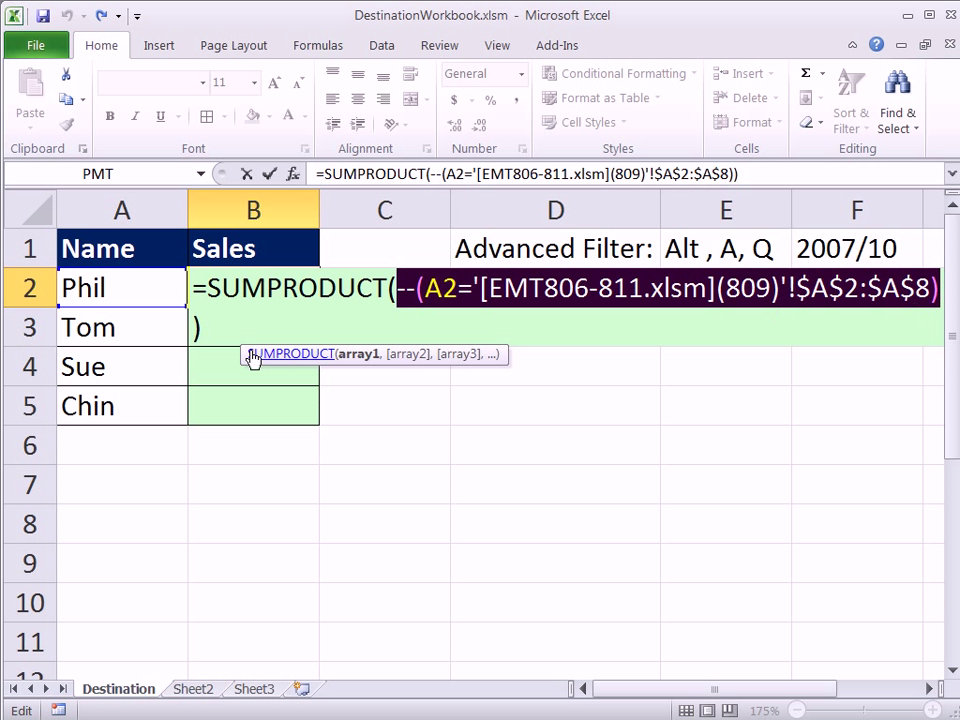
{"action": "left_click", "coordinate": [196, 328]}
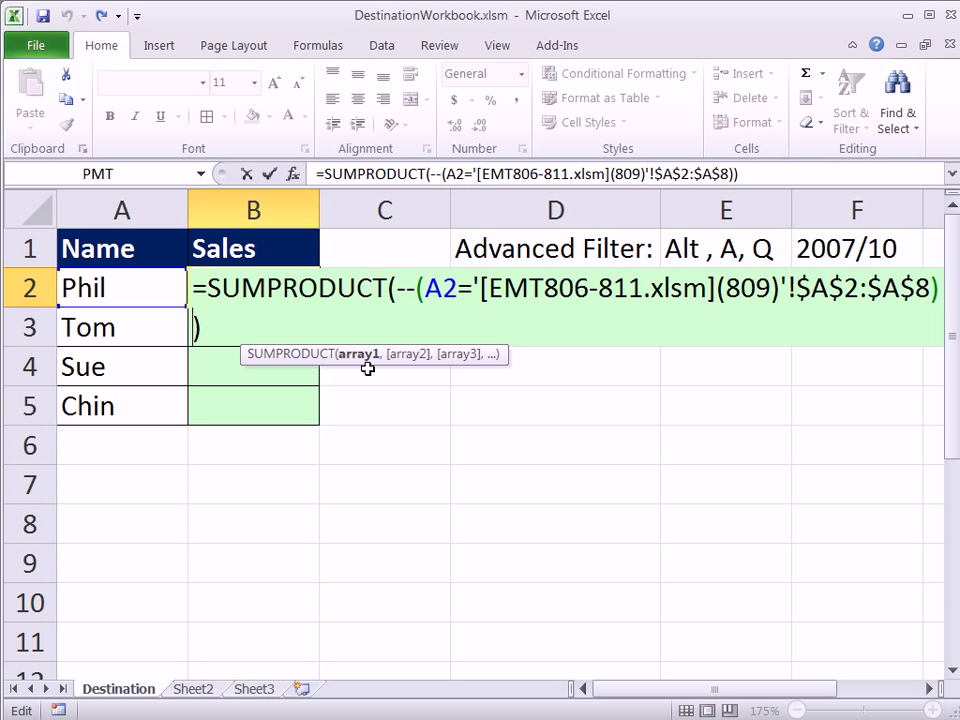
Add the range $B$2:$B$8 on sheet (809) of EMT806-811.xlsm as the second SUMPRODUCT array in B2 and enter the formula
{"action": "type", "text": ","}
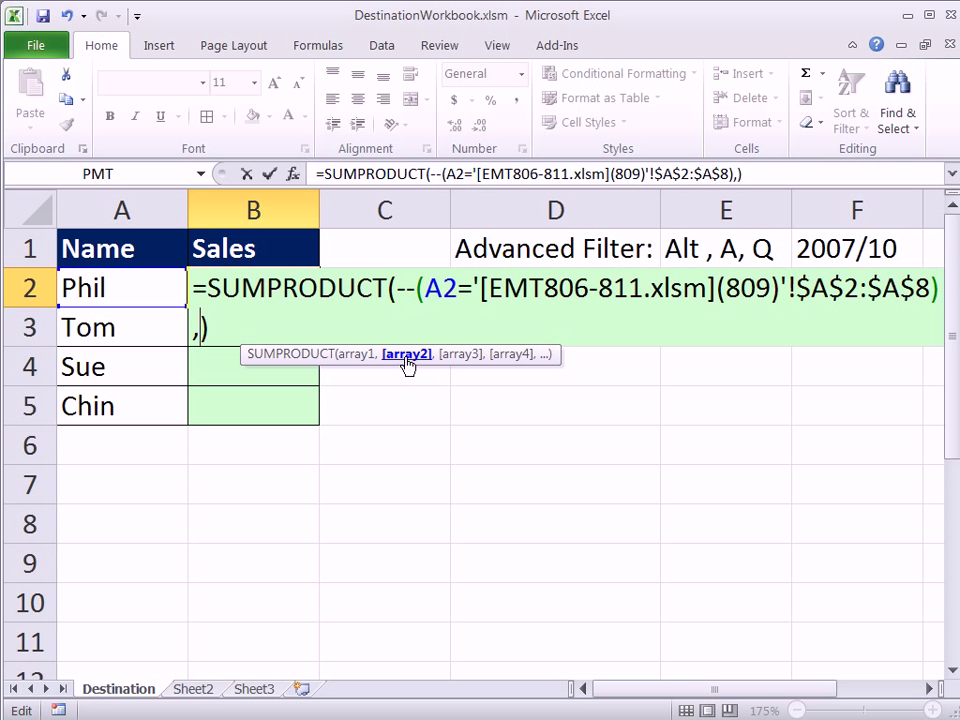
{"action": "key", "text": "ctrl+Tab"}
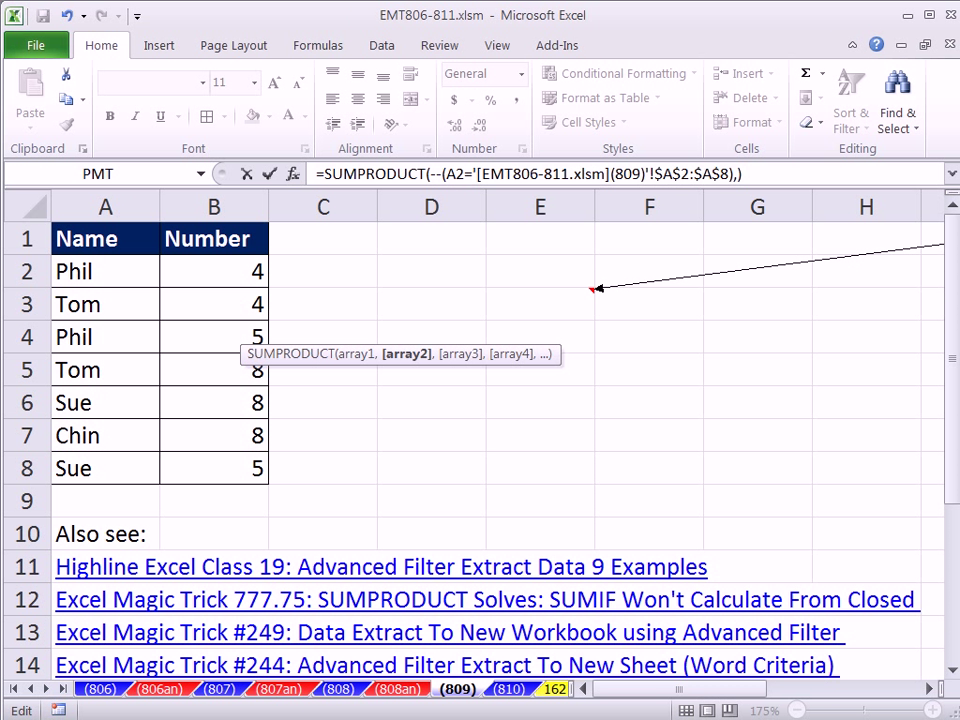
{"action": "left_click_drag", "start_coordinate": [186, 266], "coordinate": [204, 465]}
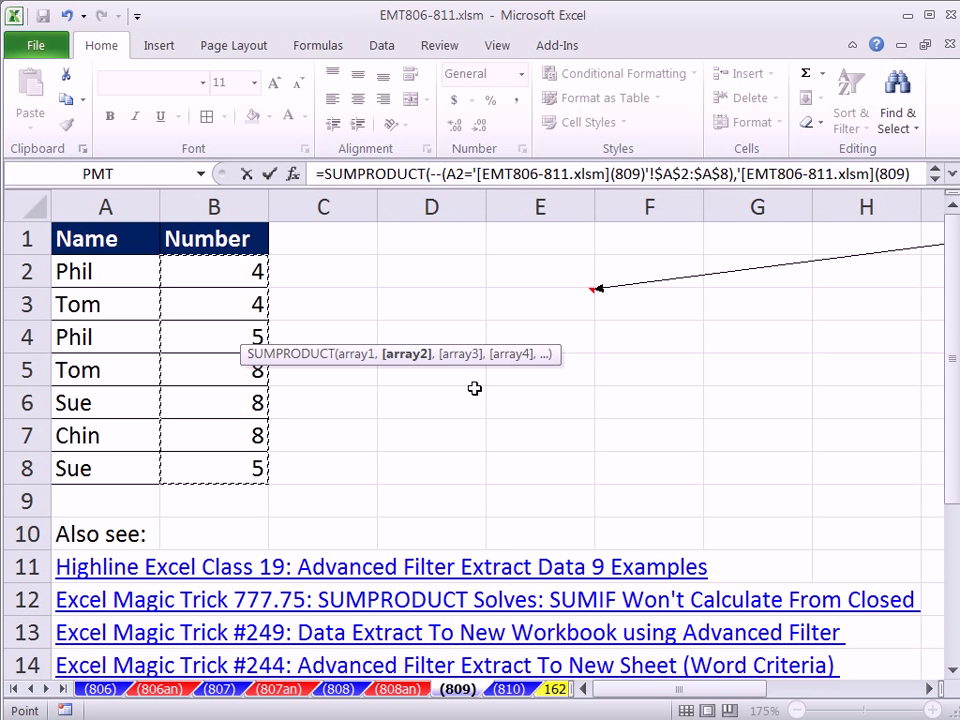
{"action": "key", "text": "F4"}
{"action": "type", "text": ")"}
{"action": "key", "text": "Return"}
Evaluate the name comparison and the sales range inside the B2 SUMPRODUCT formula, then discard the evaluations without changing the formula
{"action": "double_click", "coordinate": [244, 288]}
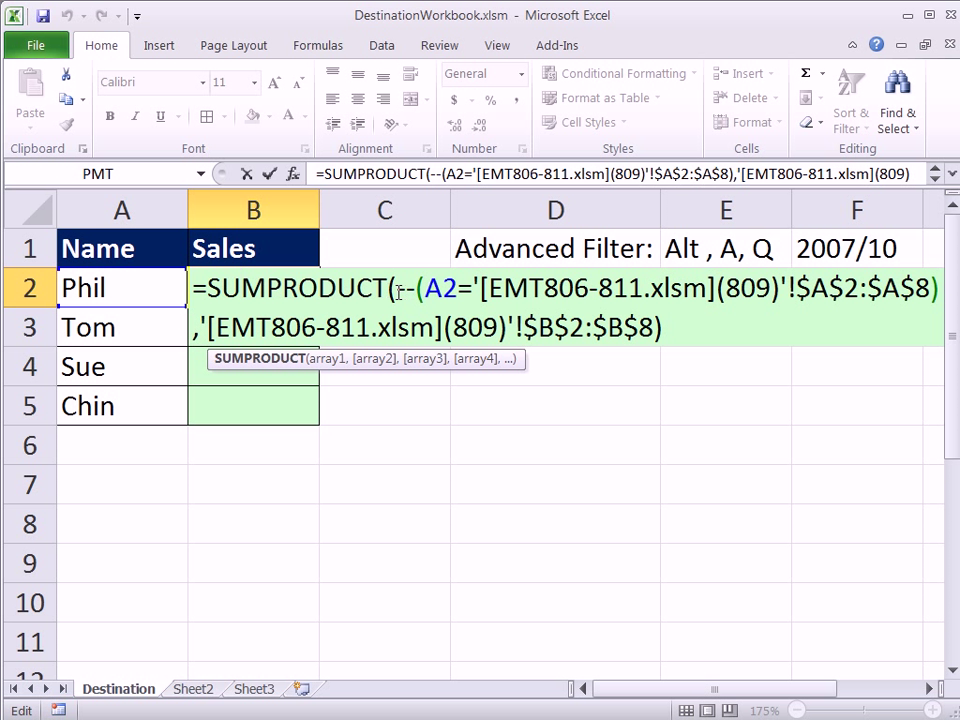
{"action": "left_click_drag", "start_coordinate": [399, 292], "coordinate": [938, 281]}
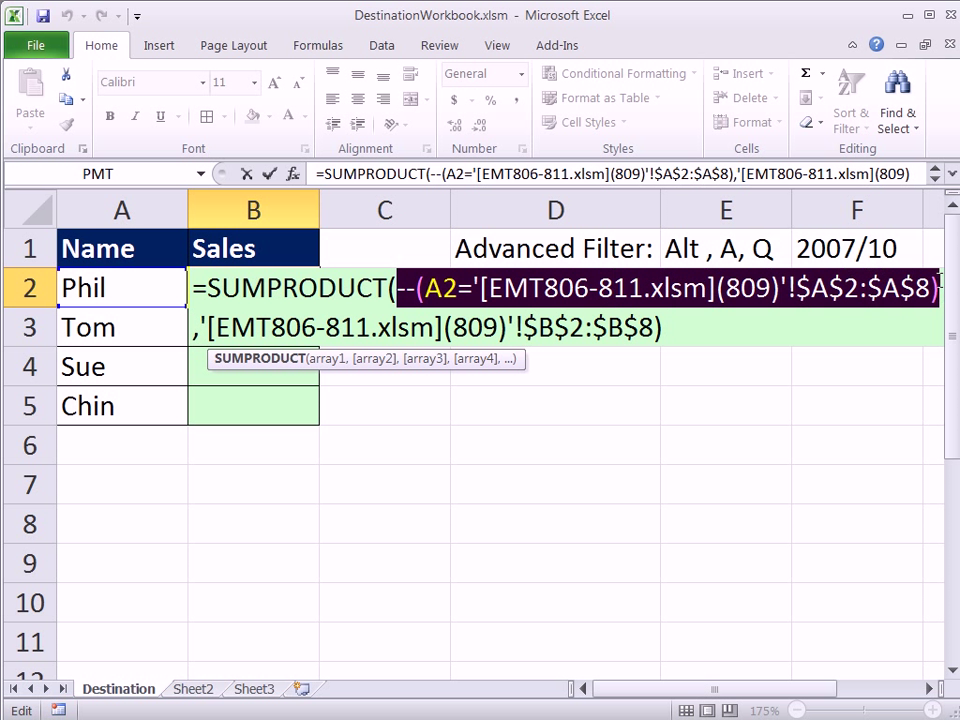
{"action": "key", "text": "F9"}
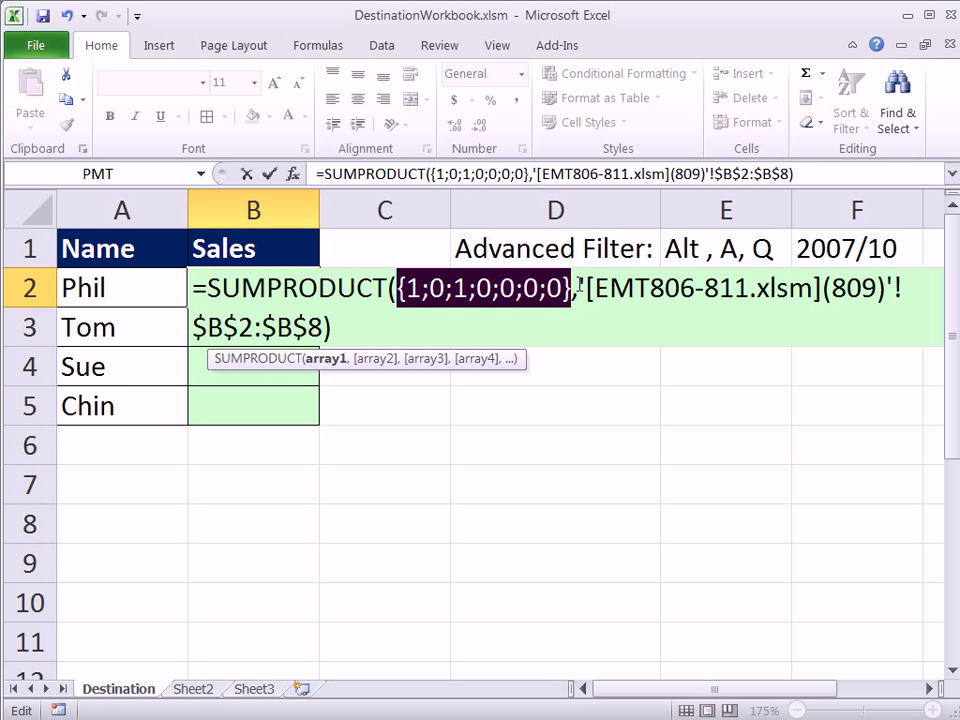
{"action": "left_click_drag", "start_coordinate": [582, 288], "coordinate": [323, 327]}
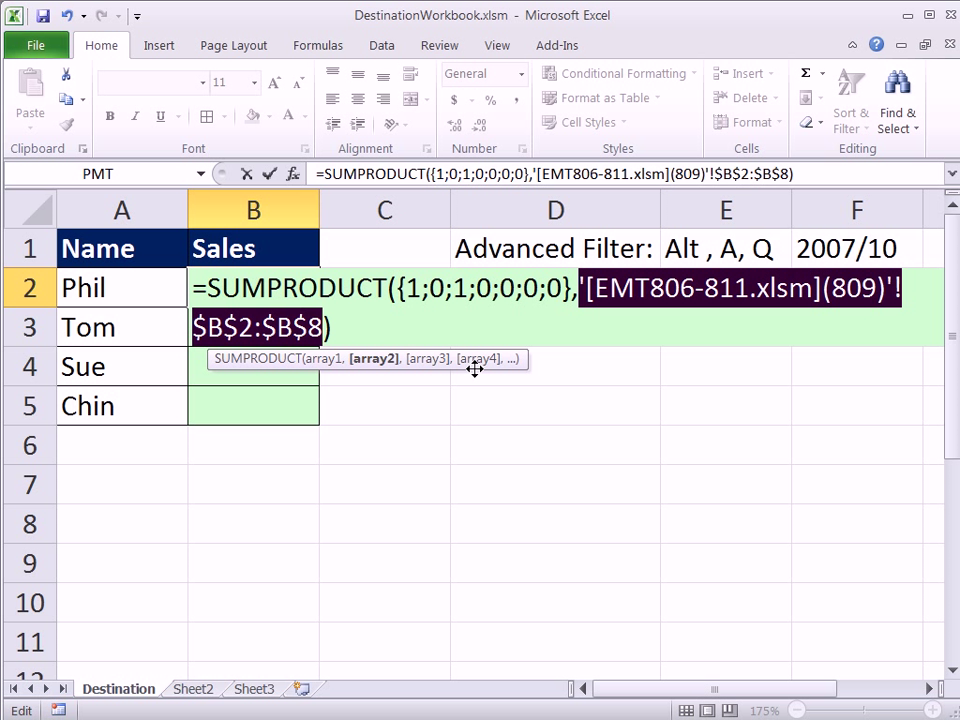
{"action": "key", "text": "F9"}
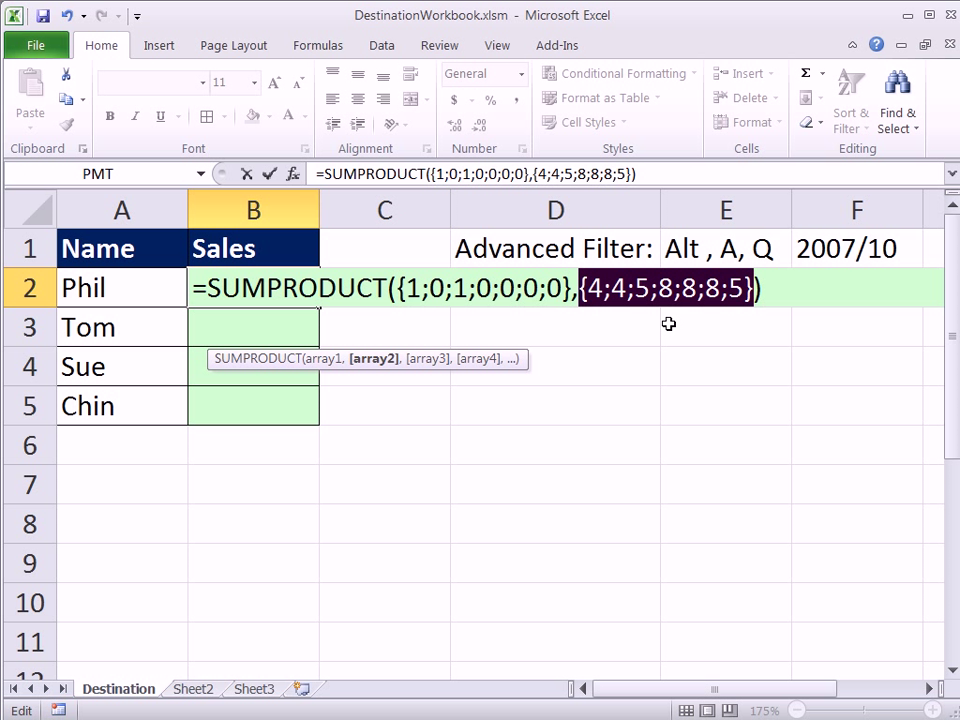
{"action": "key", "text": "ctrl+z"}
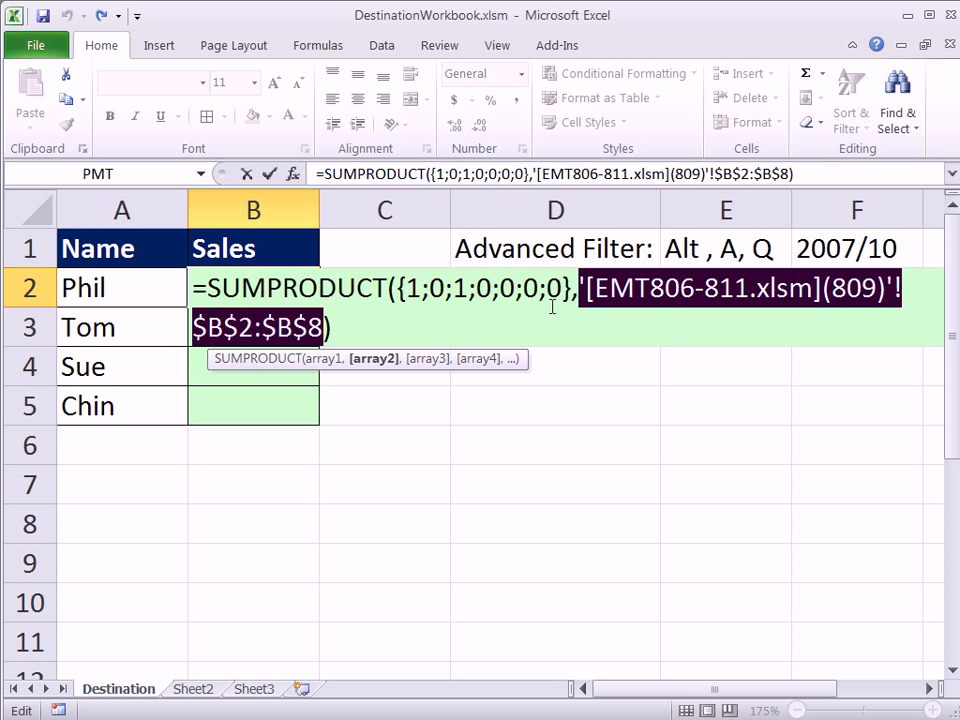
{"action": "key", "text": "F9"}
{"action": "key", "text": "ctrl+z"}
{"action": "key", "text": "F9"}
{"action": "key", "text": "ctrl+z"}
{"action": "key", "text": "Escape"}
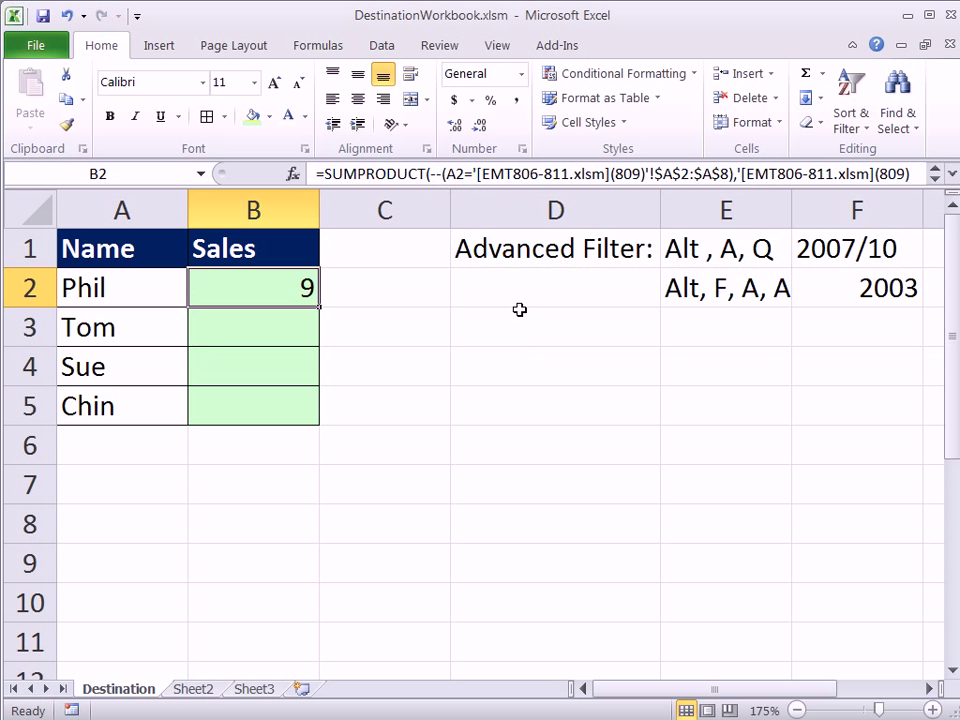
Check the restored B2 formula and copy it down through B5 for the remaining names
{"action": "double_click", "coordinate": [291, 297]}
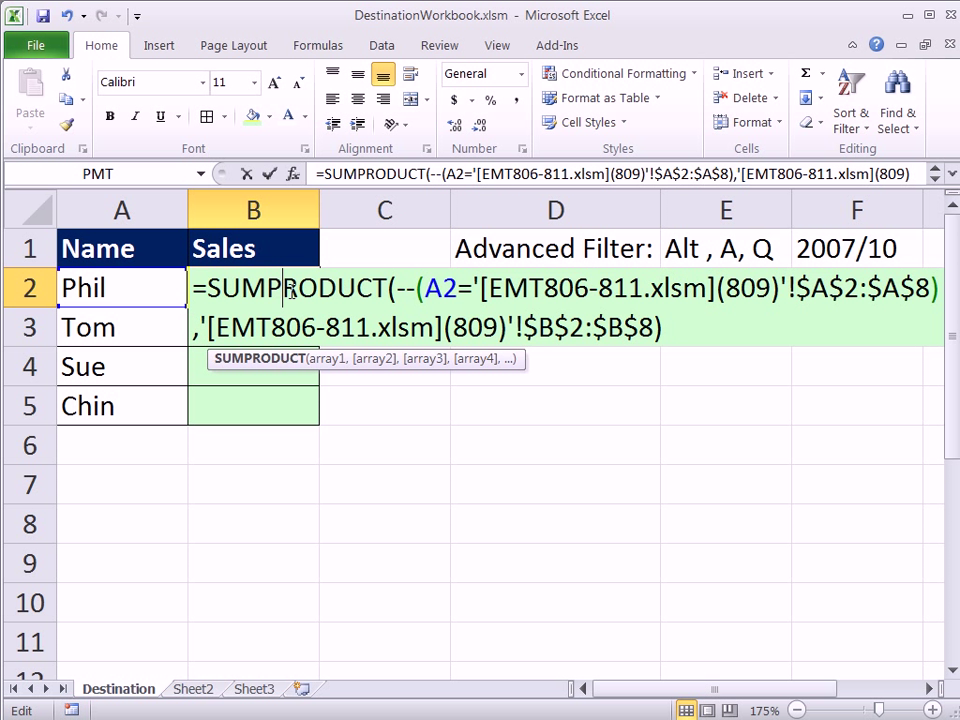
{"action": "key", "text": "Escape"}
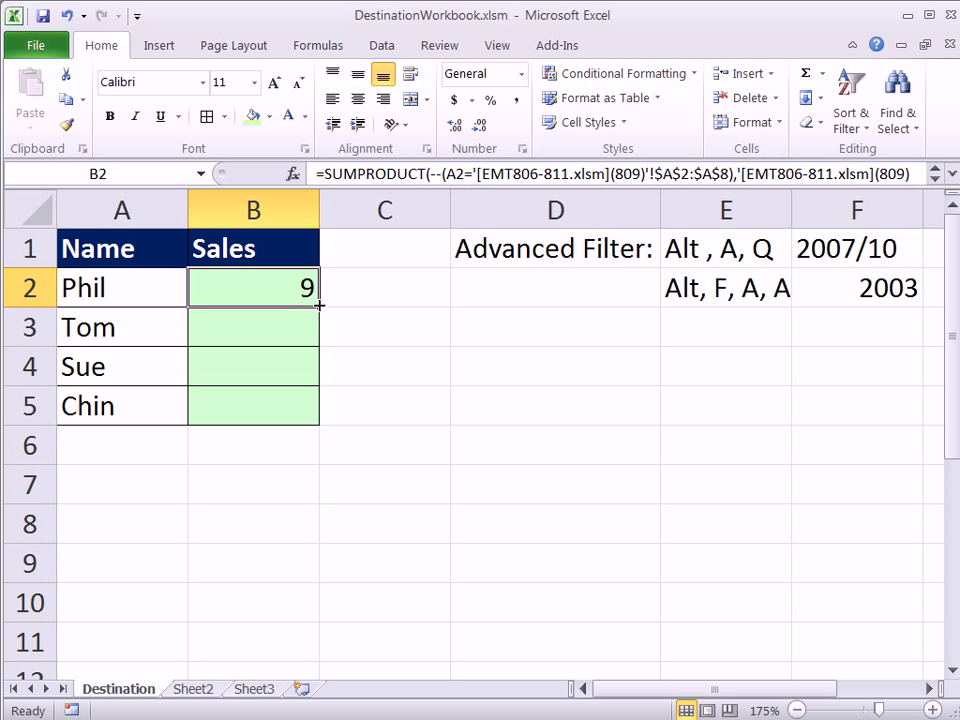
{"action": "left_click_drag", "start_coordinate": [320, 307], "coordinate": [322, 426]}
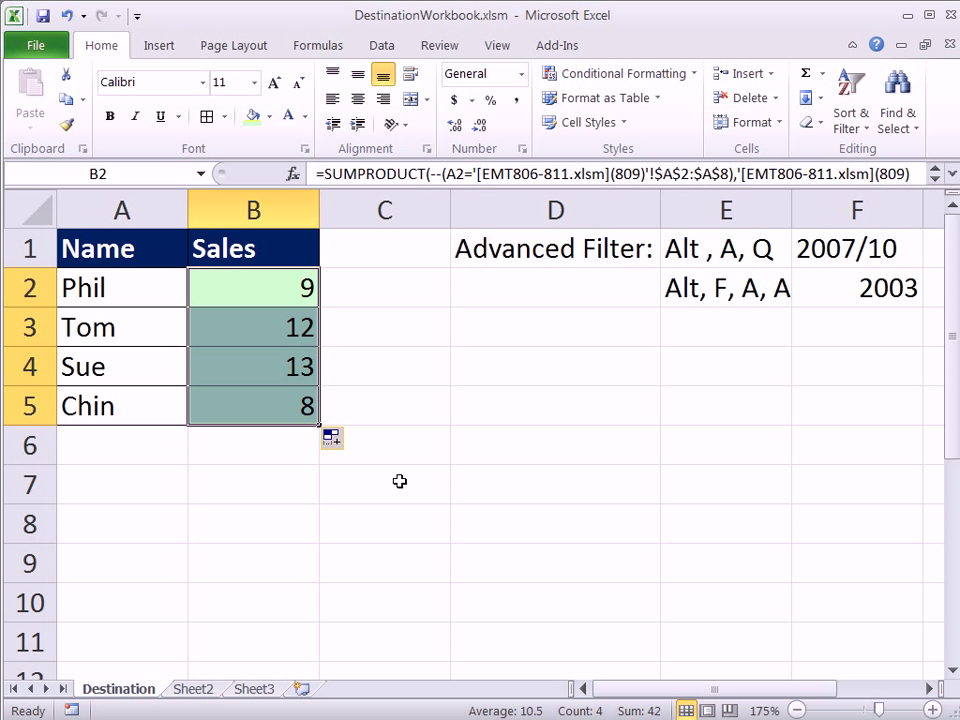
Deselect the totals, view the source data on sheet (809) of EMT806-811.xlsm and return to DestinationWorkbook.xlsm
{"action": "left_click", "coordinate": [445, 450]}
{"action": "key", "text": "ctrl+Tab"}
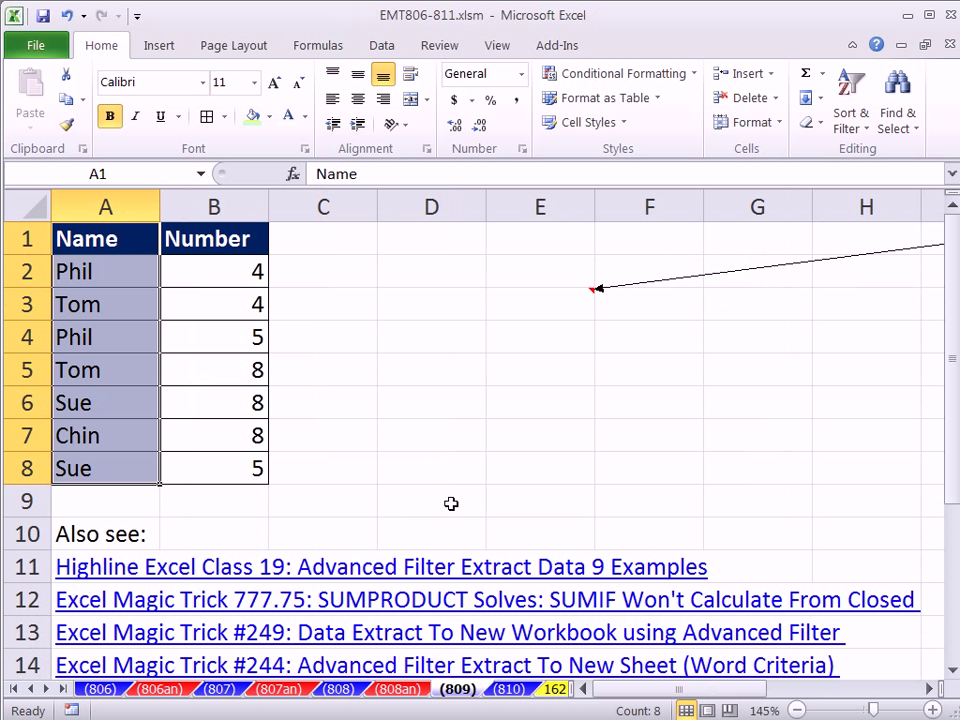
{"action": "key", "text": "ctrl+Tab"}
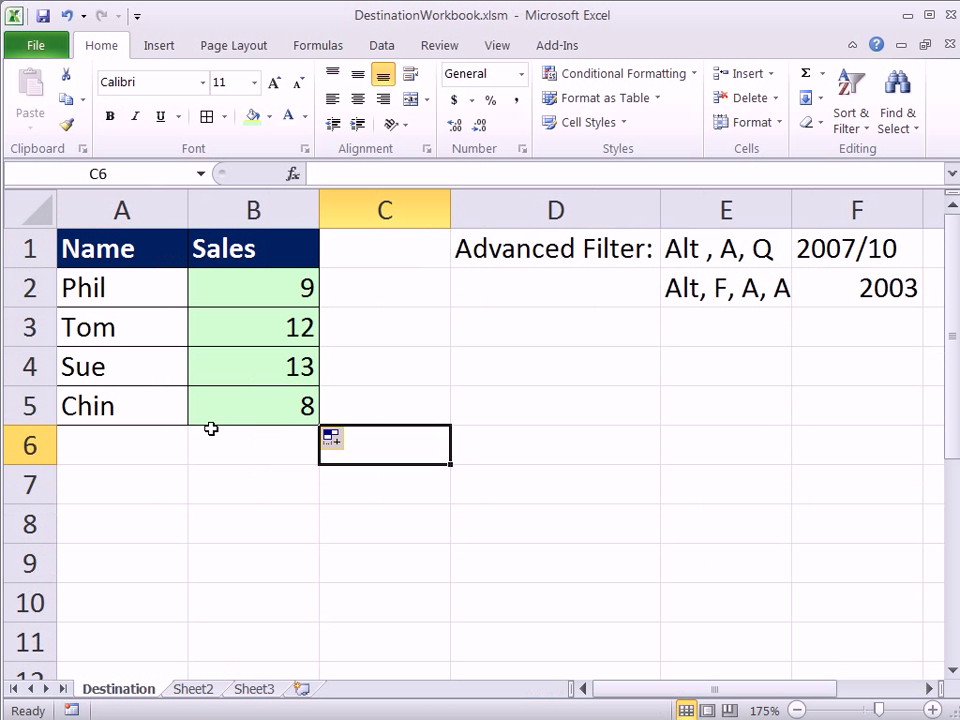